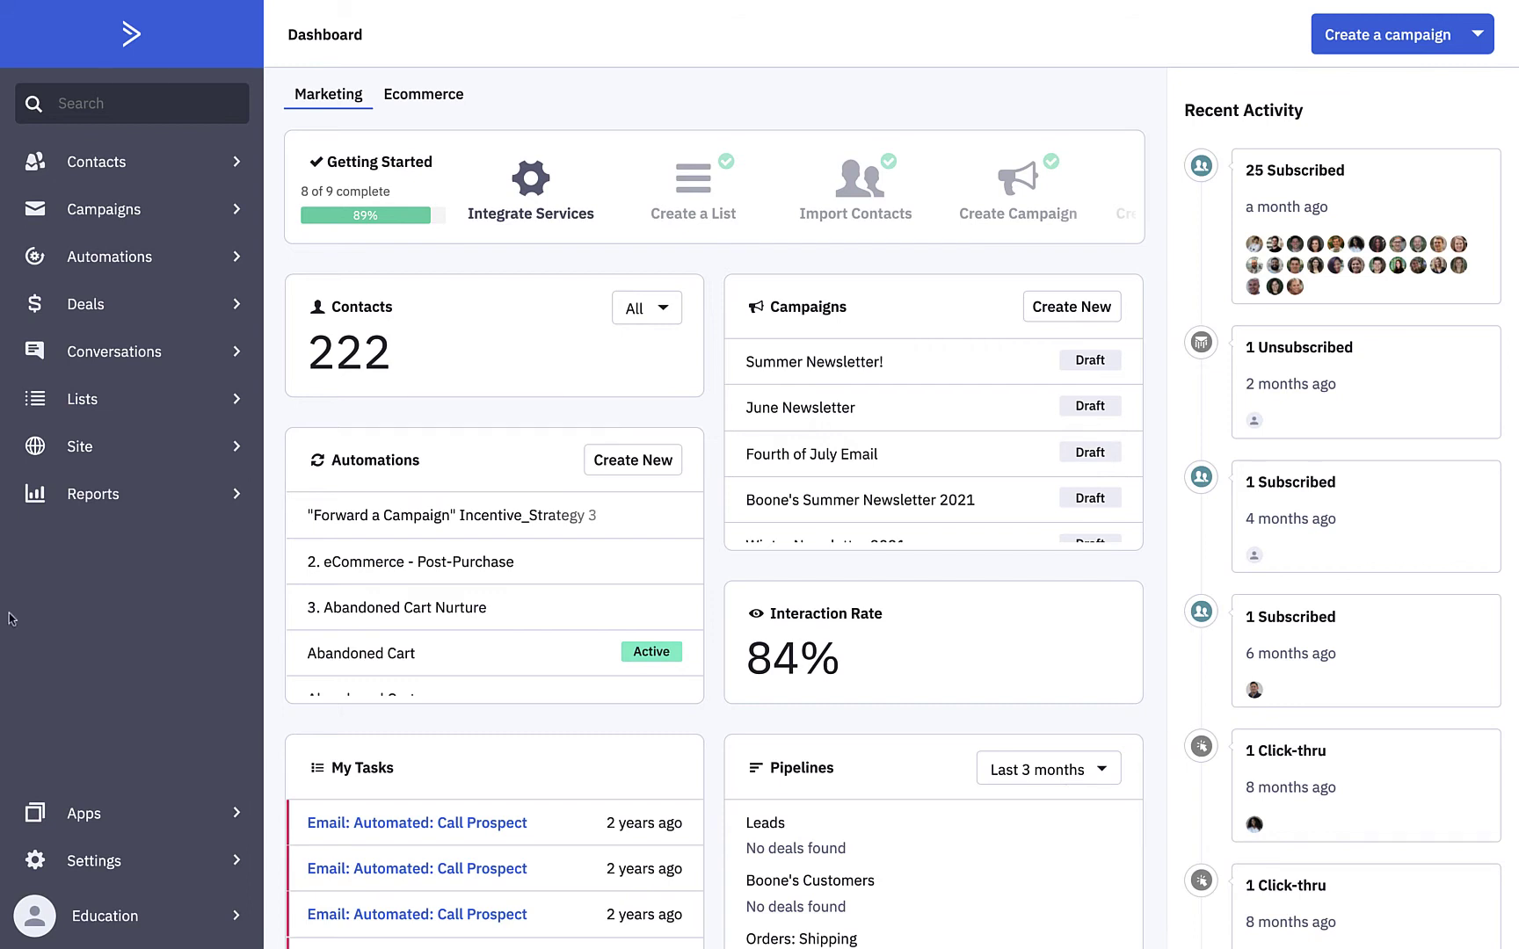
# Step: Go to Lists > Manage Fields and start a new field on the Contacts tab
pyautogui.click(170, 404)
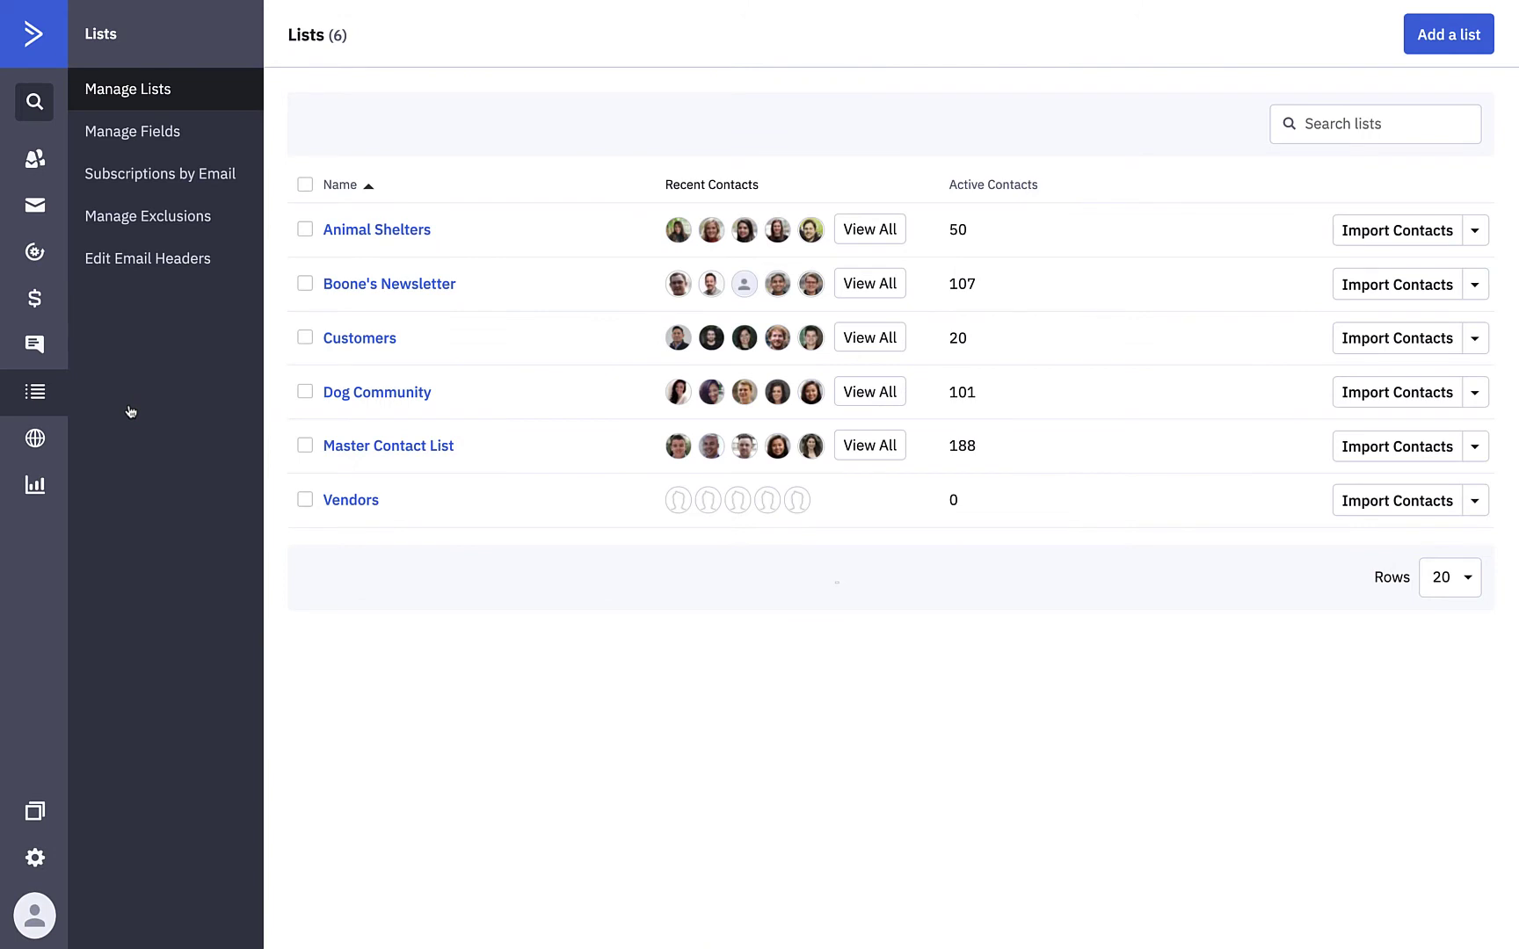
pyautogui.click(149, 131)
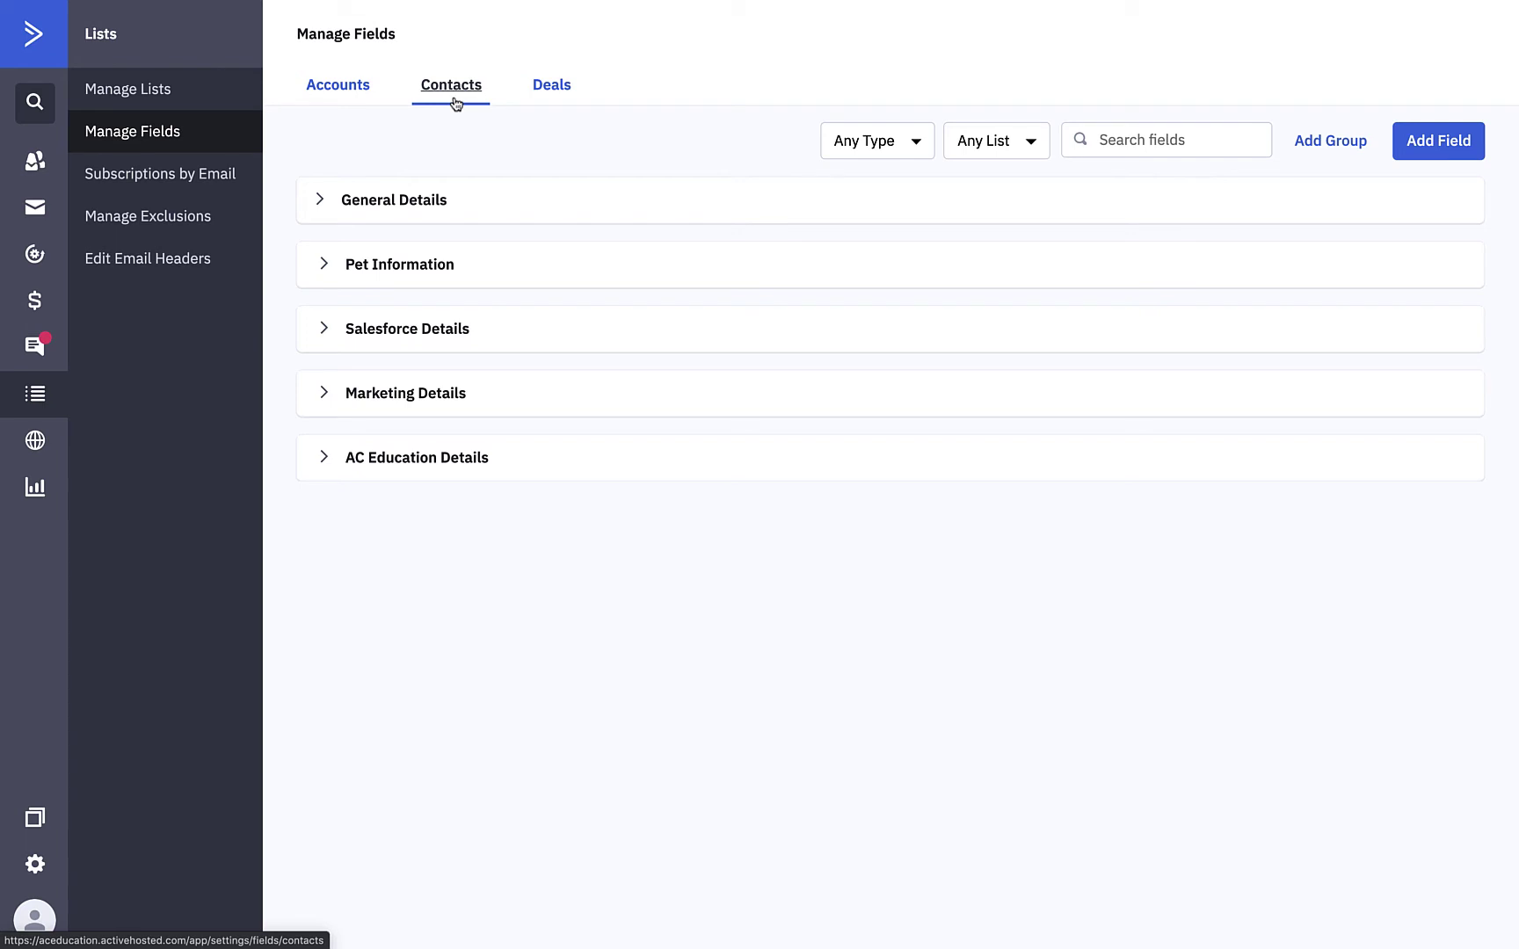
pyautogui.click(1422, 140)
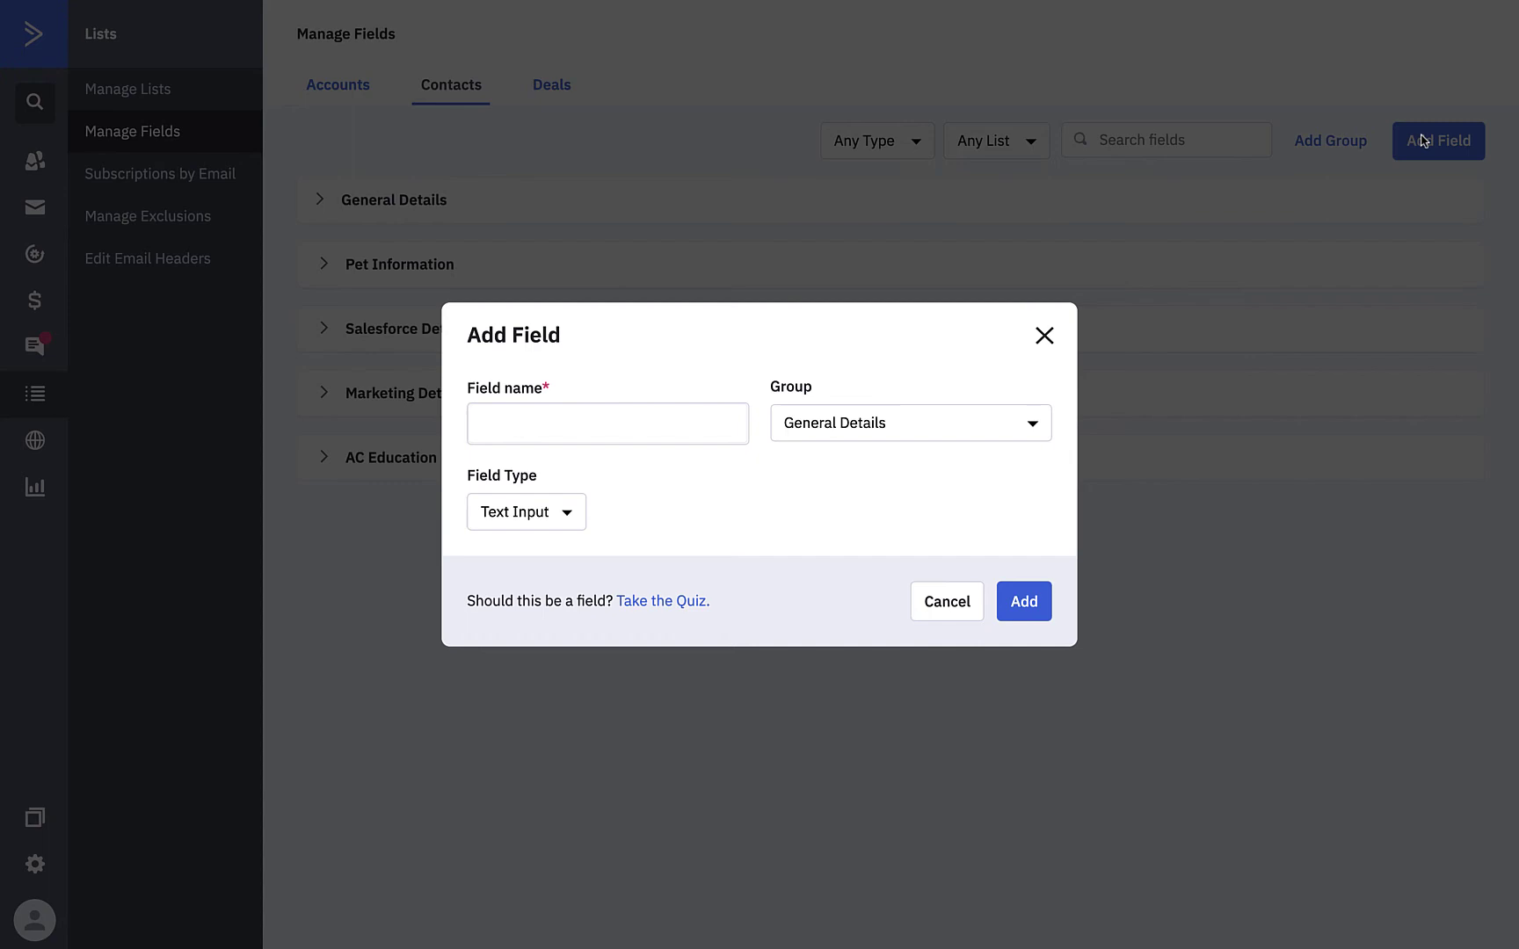
# Step: Name the field 'What's your favorite food?' in General Details, with type Radio Button
pyautogui.click(619, 414)
pyautogui.write("What's your ")
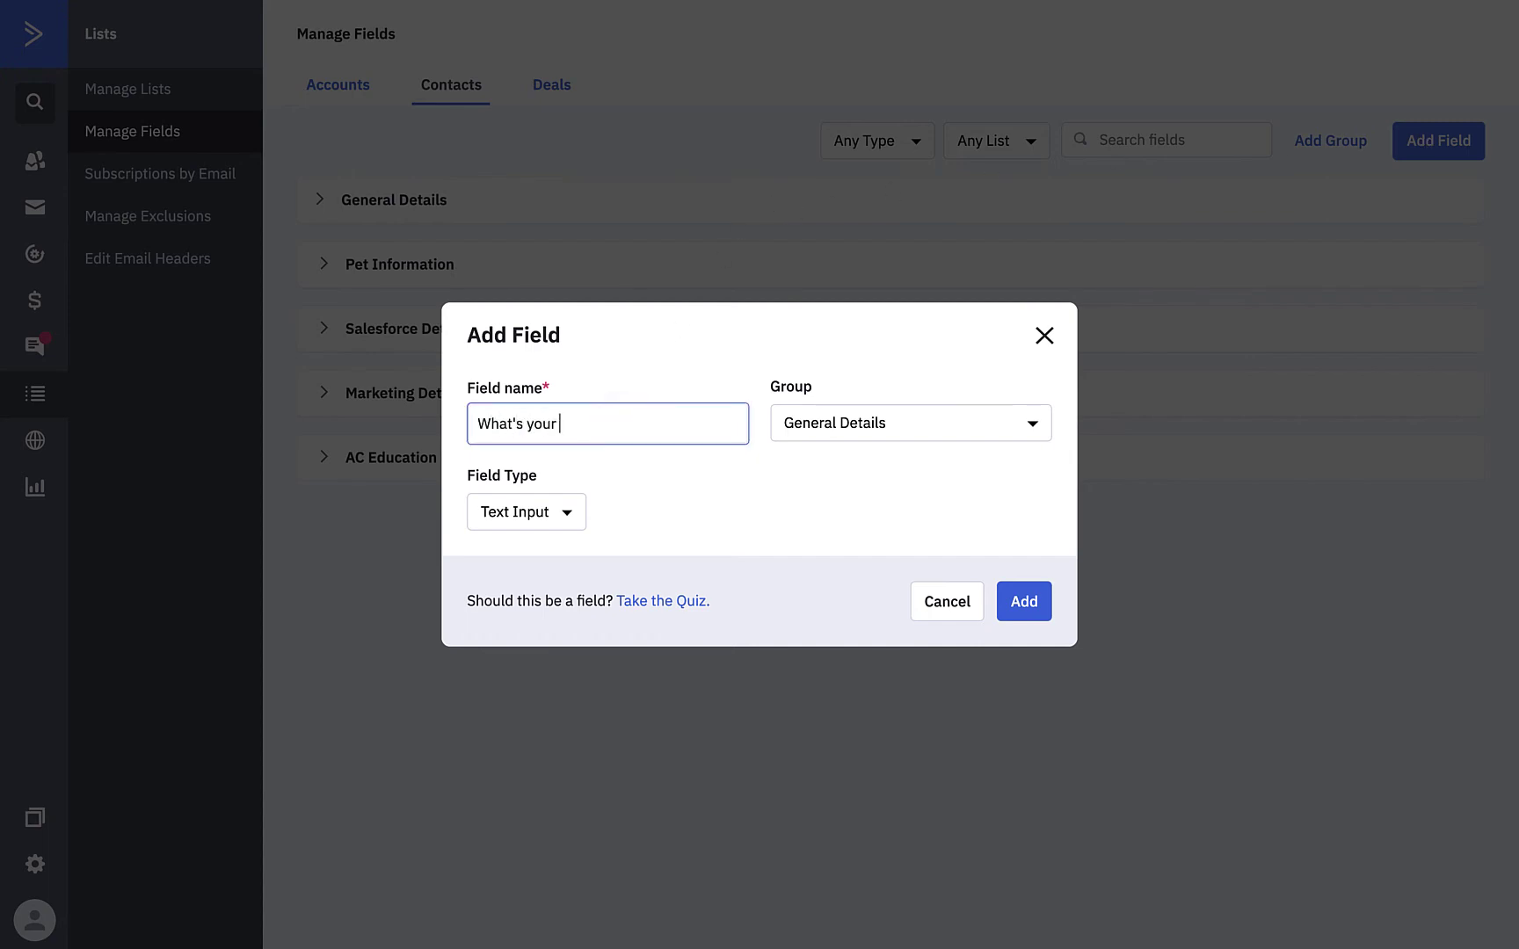
pyautogui.write('favorite food?')
pyautogui.click(874, 430)
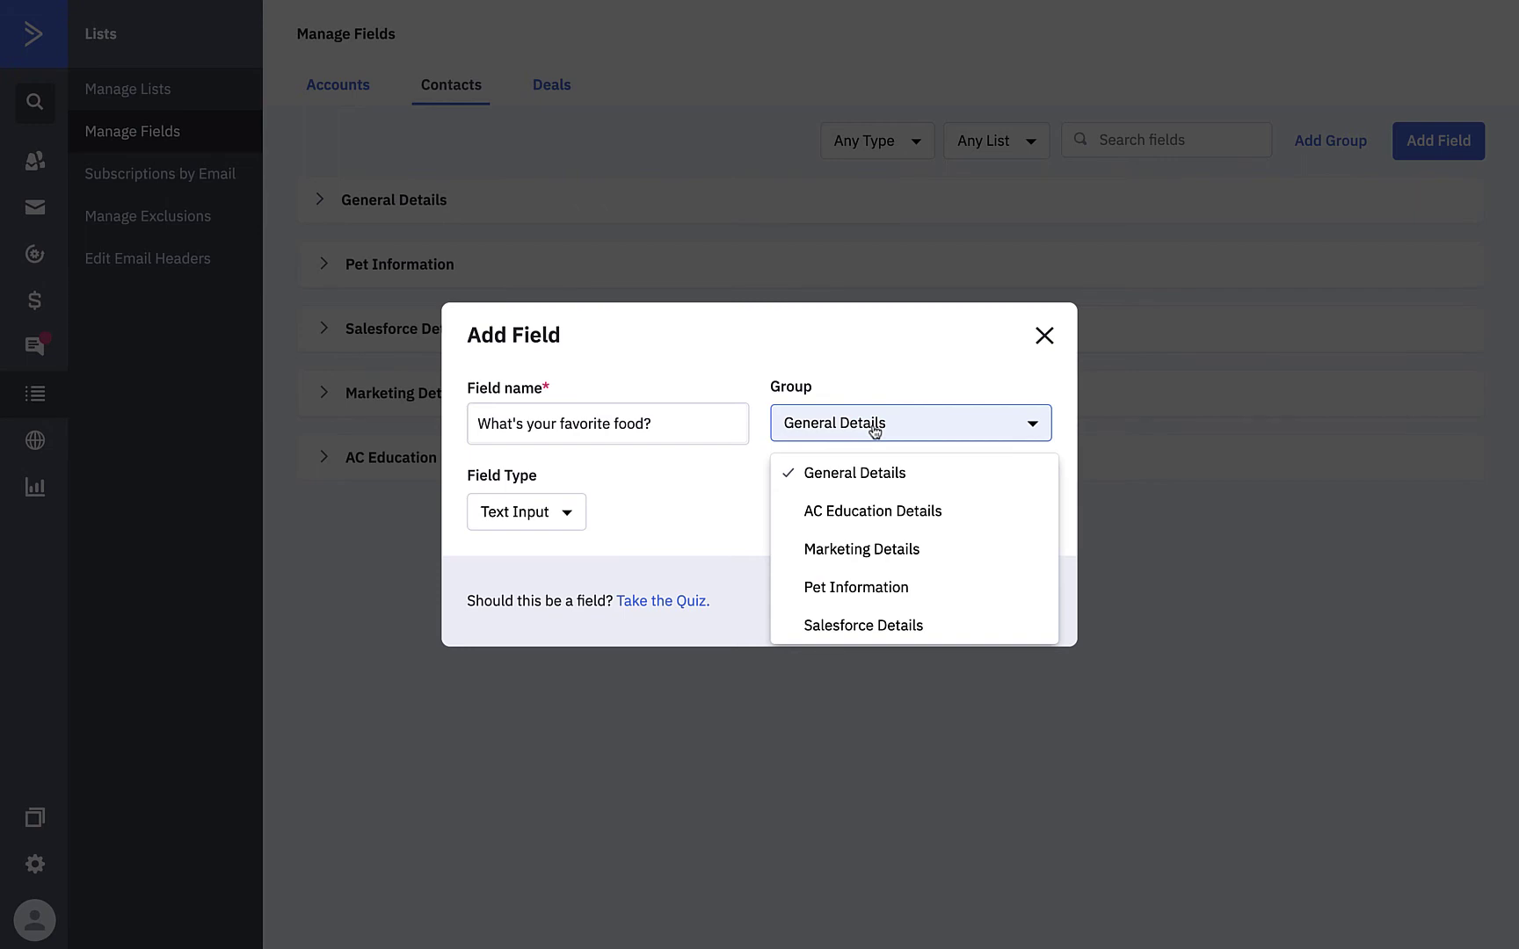
pyautogui.click(883, 475)
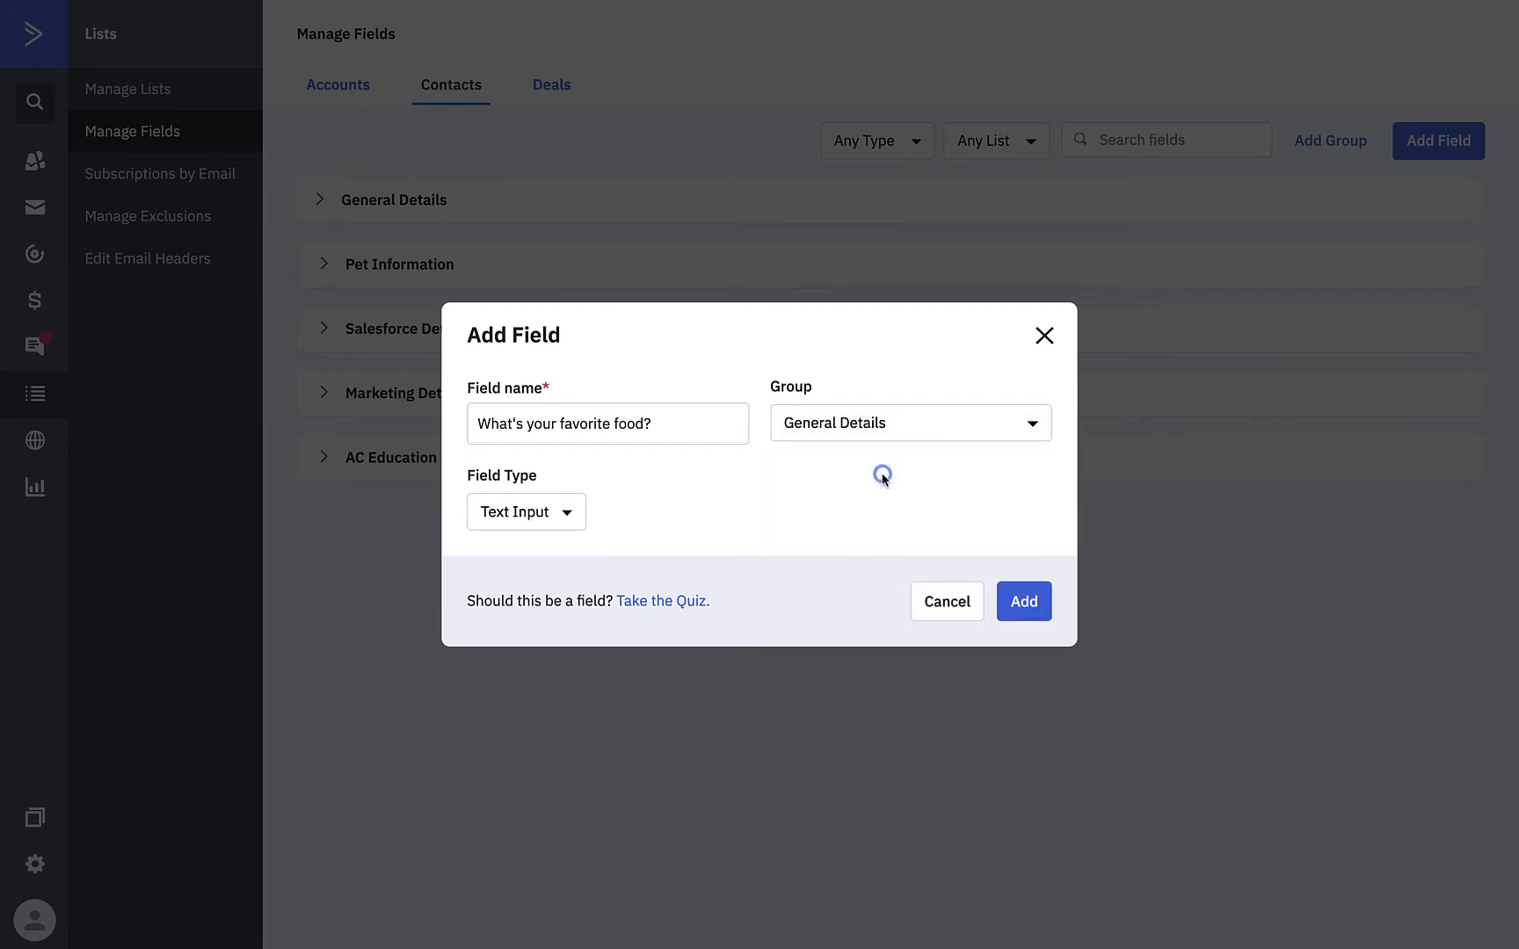
pyautogui.click(540, 518)
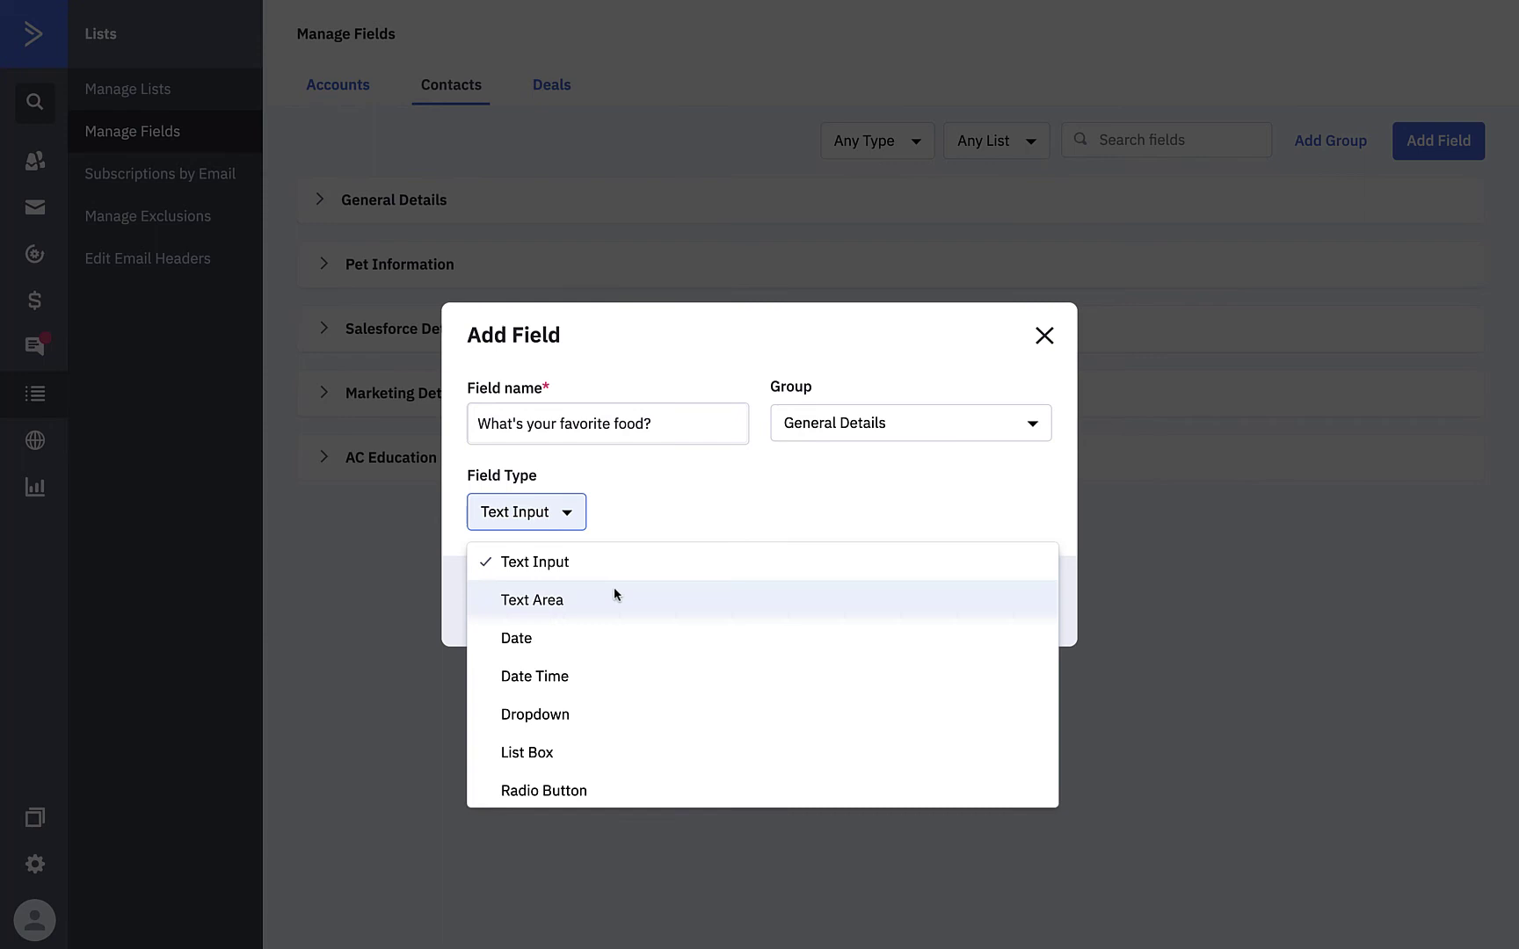
pyautogui.scroll(-2, 685, 675)
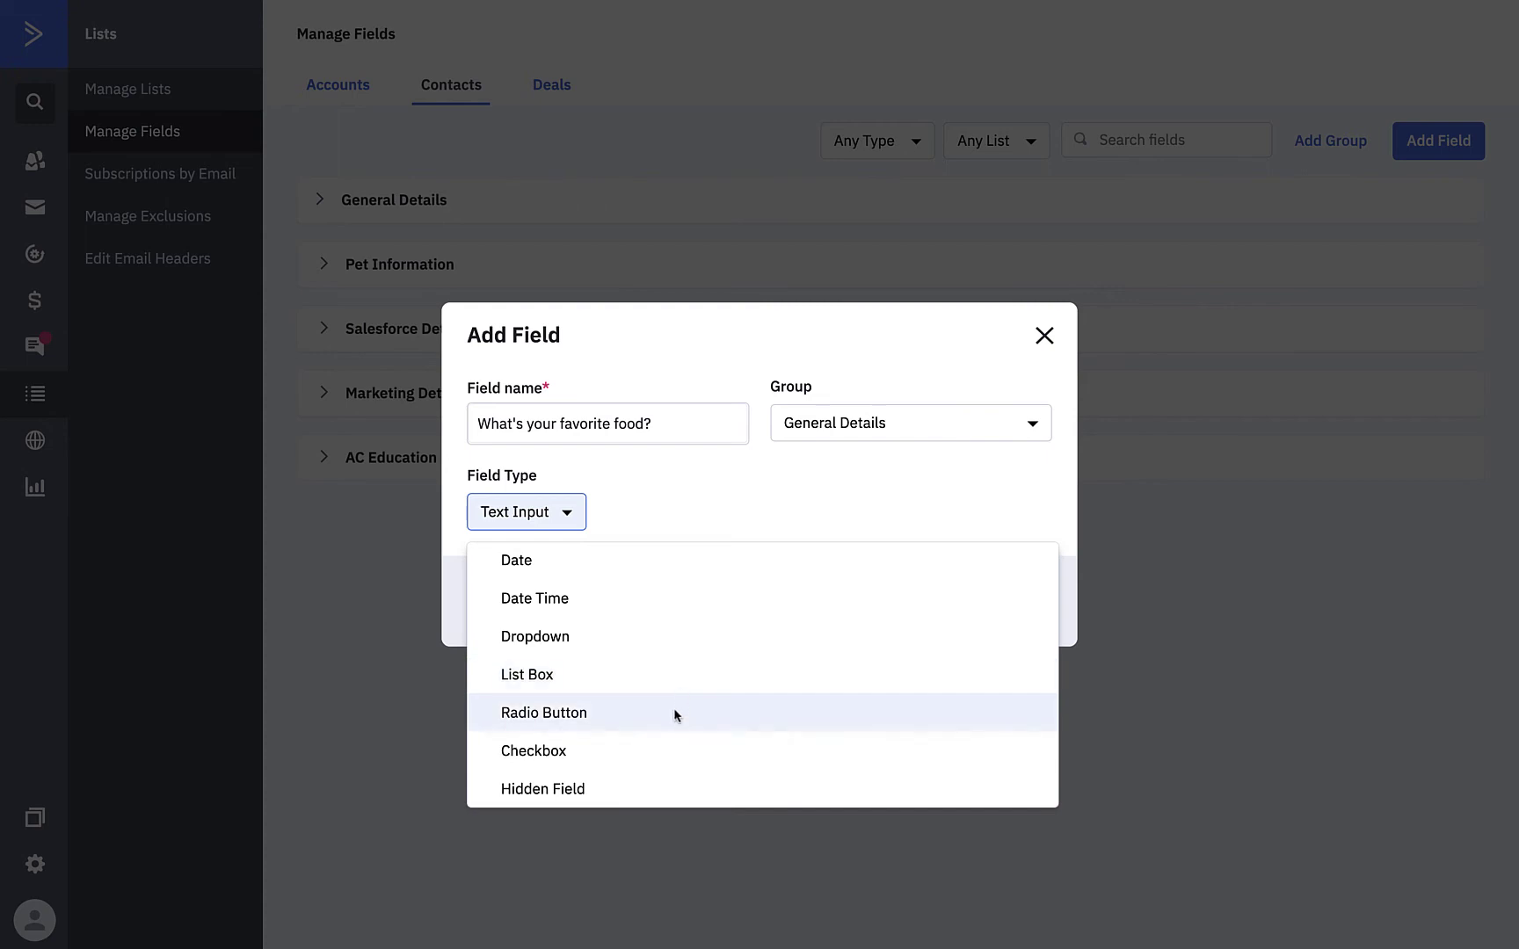
pyautogui.click(675, 713)
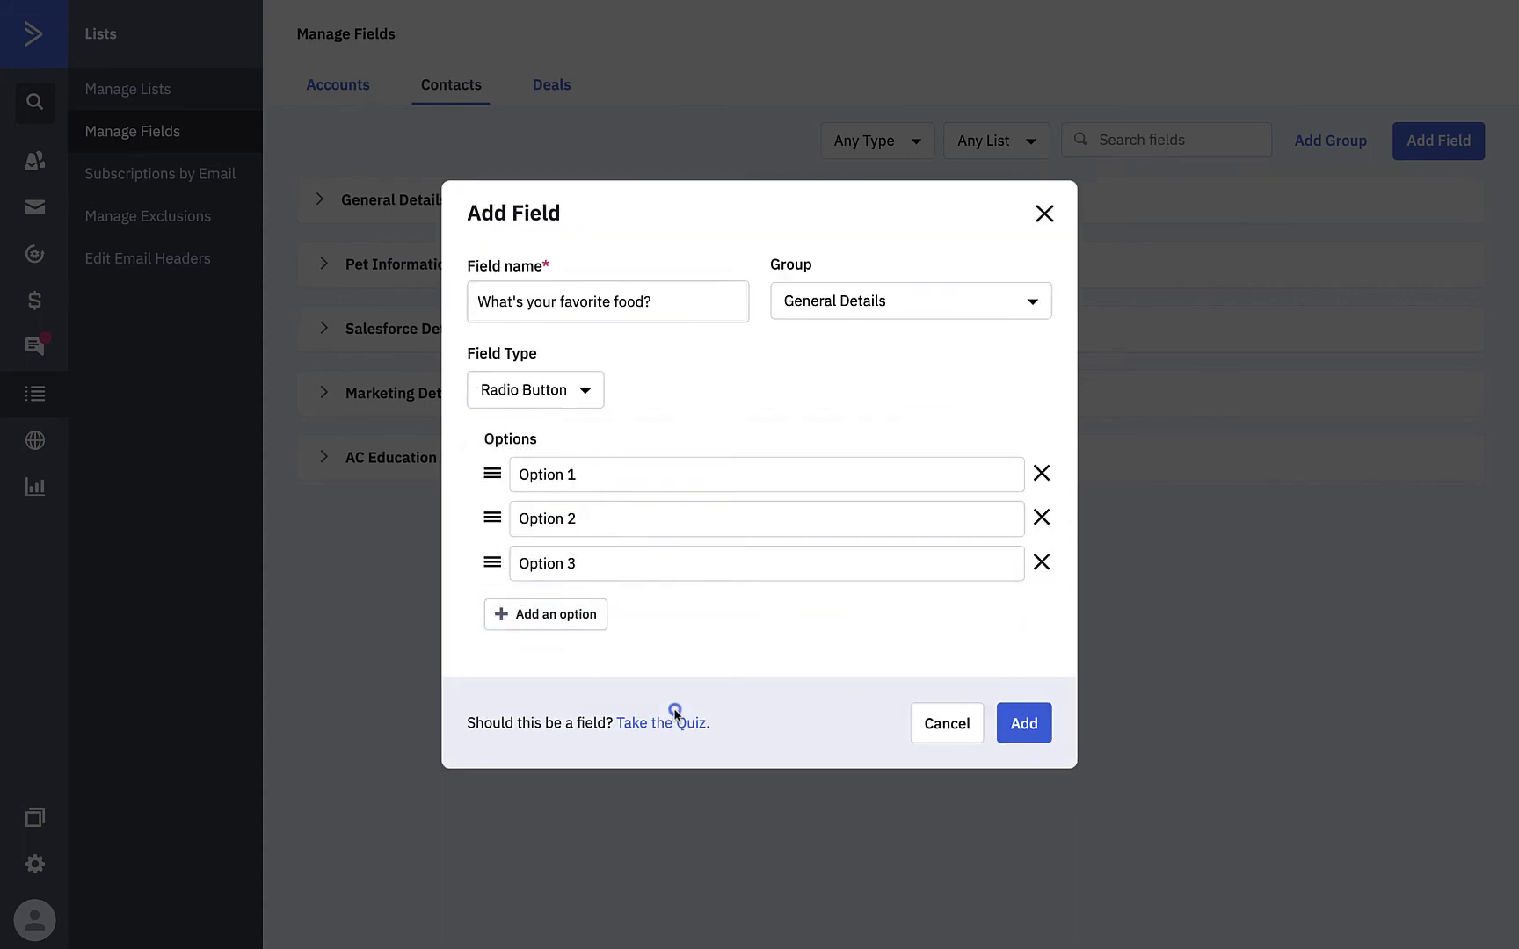
# Step: Set the three options to Pizza, Chicken and Pasta, and add the field
pyautogui.click(618, 484)
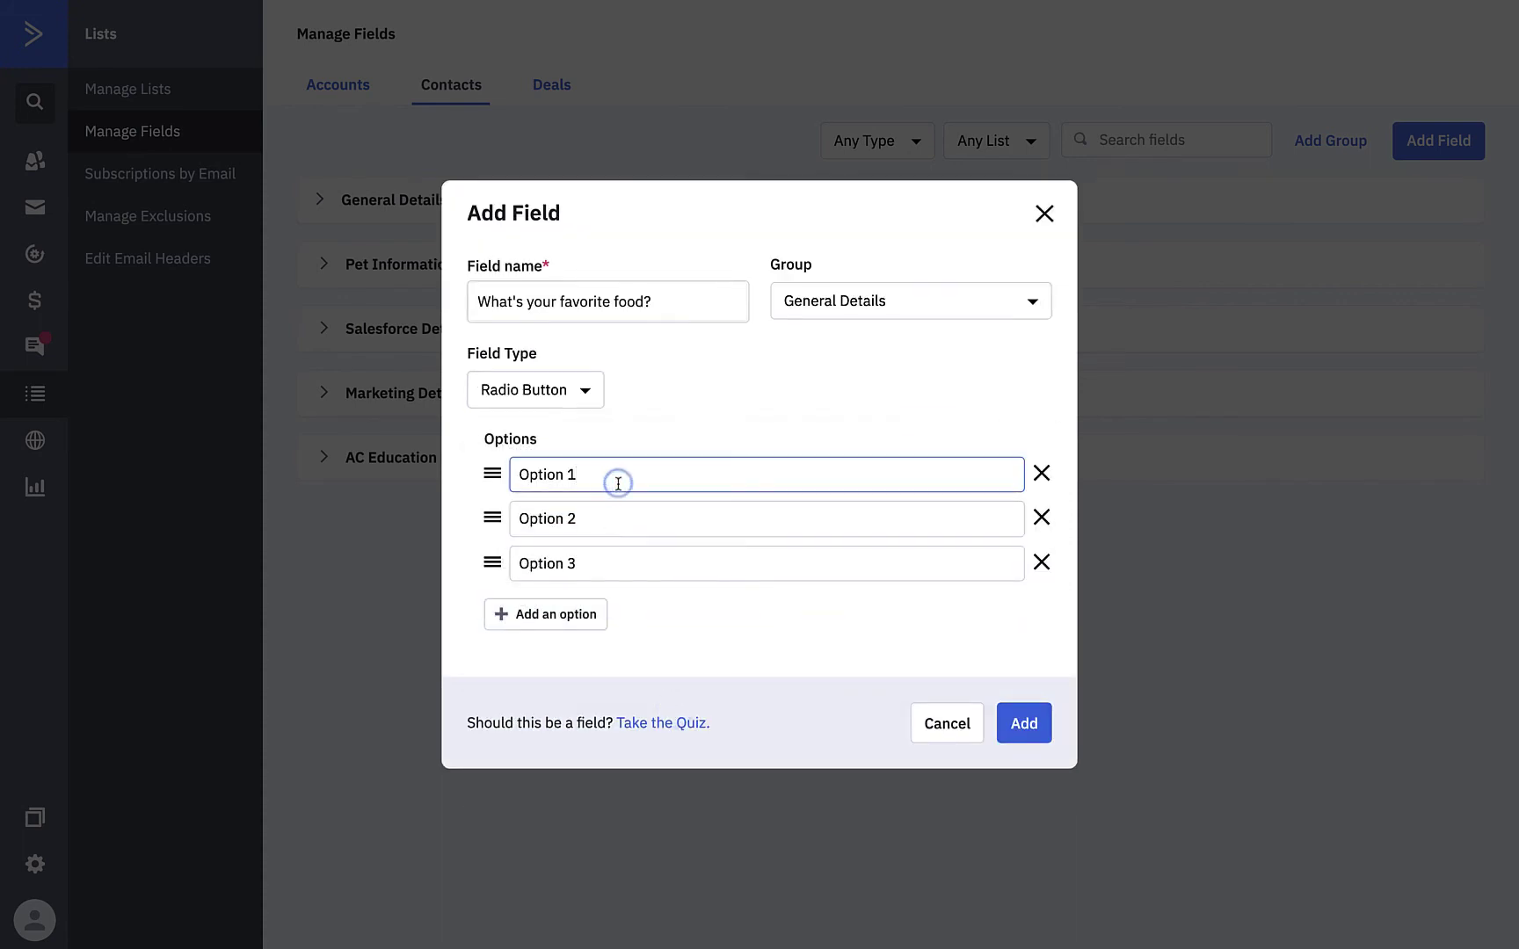
pyautogui.hotkey('ctrl', 'a')
pyautogui.write('Pizza')
pyautogui.press('Tab')
pyautogui.write('Chicken')
pyautogui.press('Tab')
pyautogui.write('Pasta')
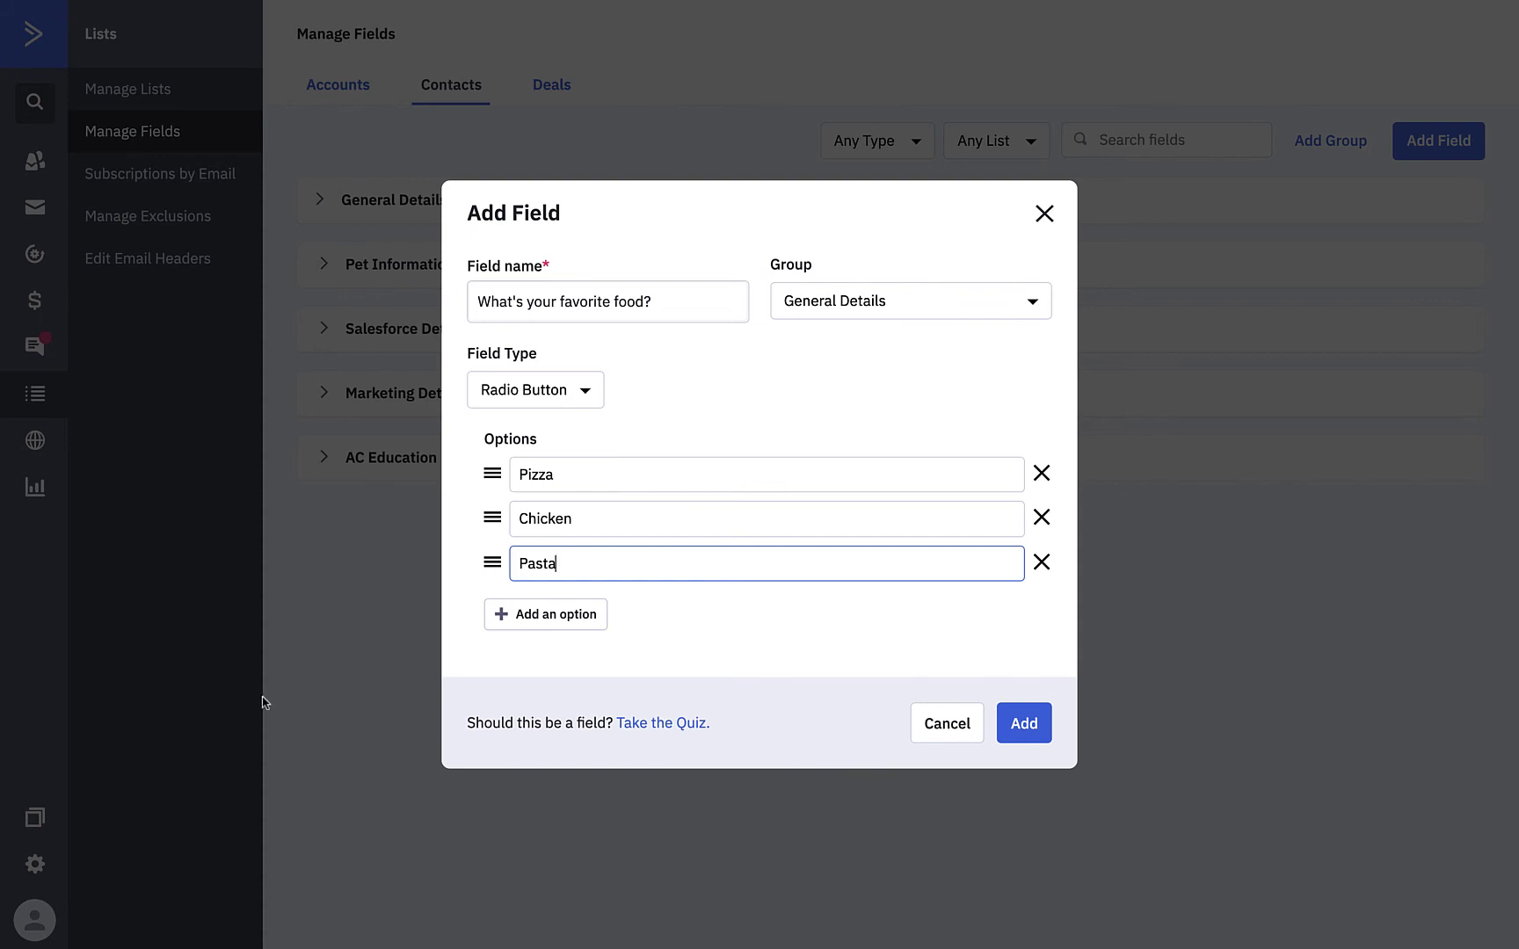
pyautogui.click(1016, 724)
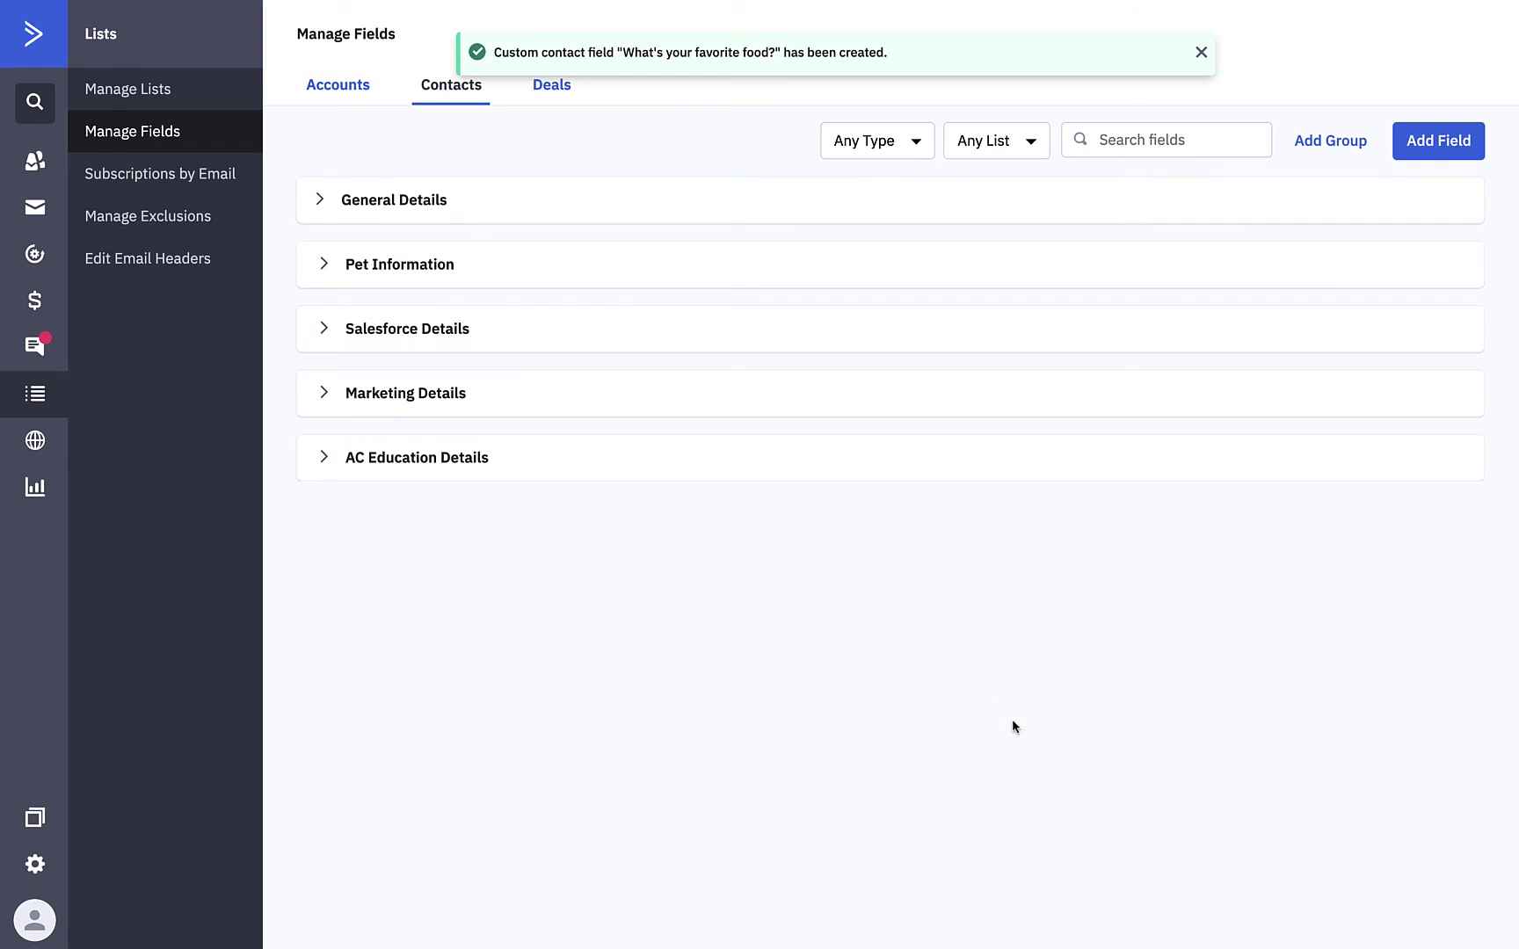
# Step: Expand General Details and edit the 'What's your favorite food?' field
pyautogui.click(739, 211)
pyautogui.scroll(-3, 772, 658)
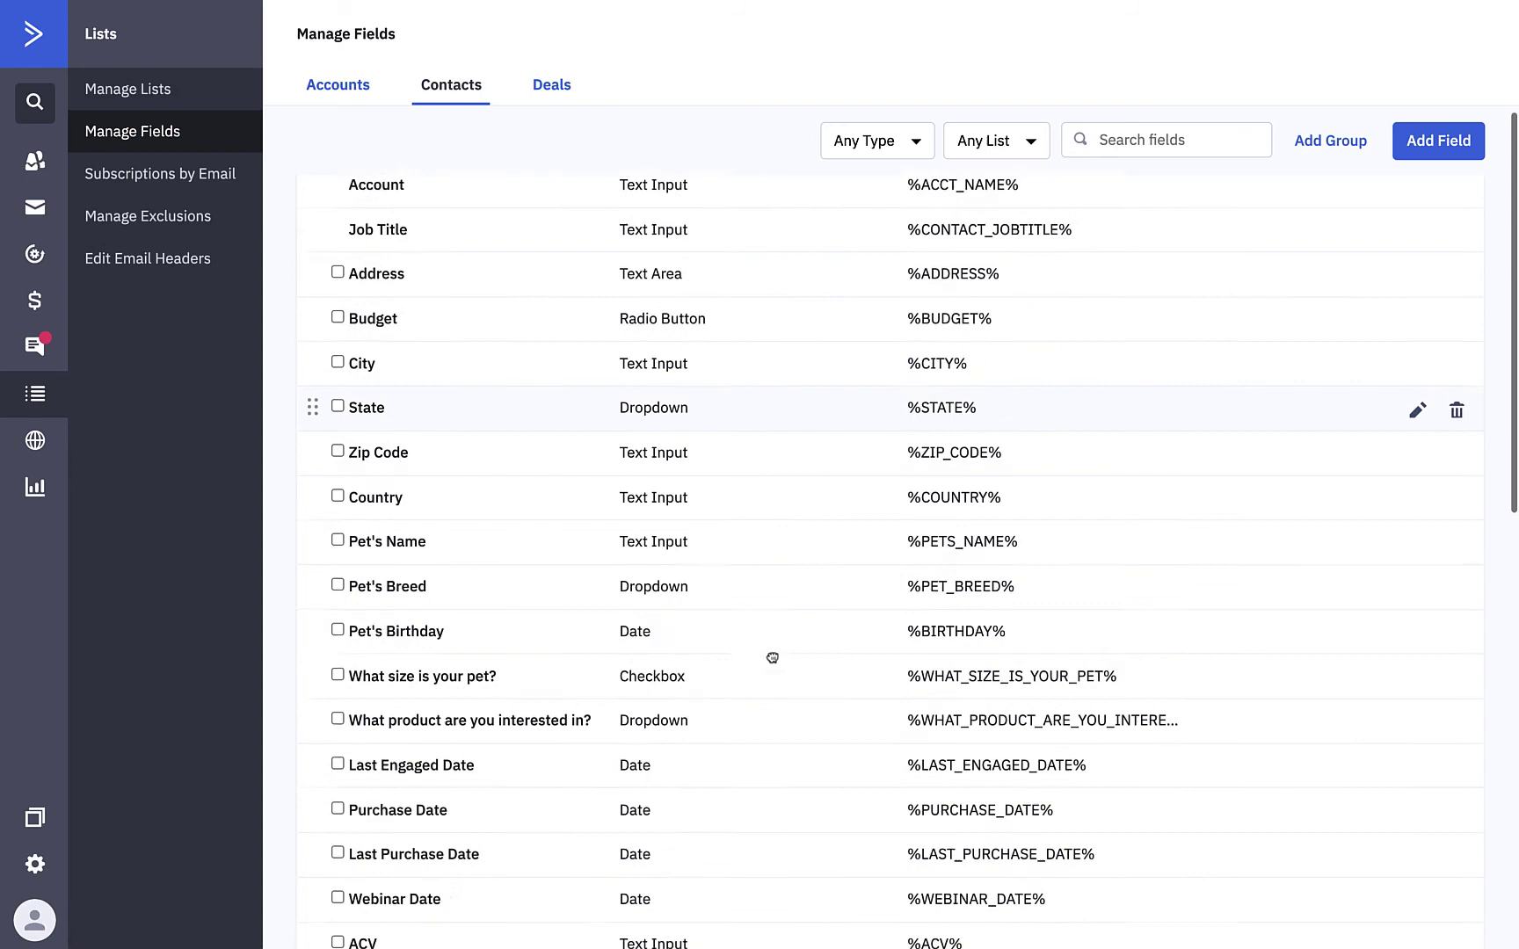
pyautogui.scroll(-10, 771, 658)
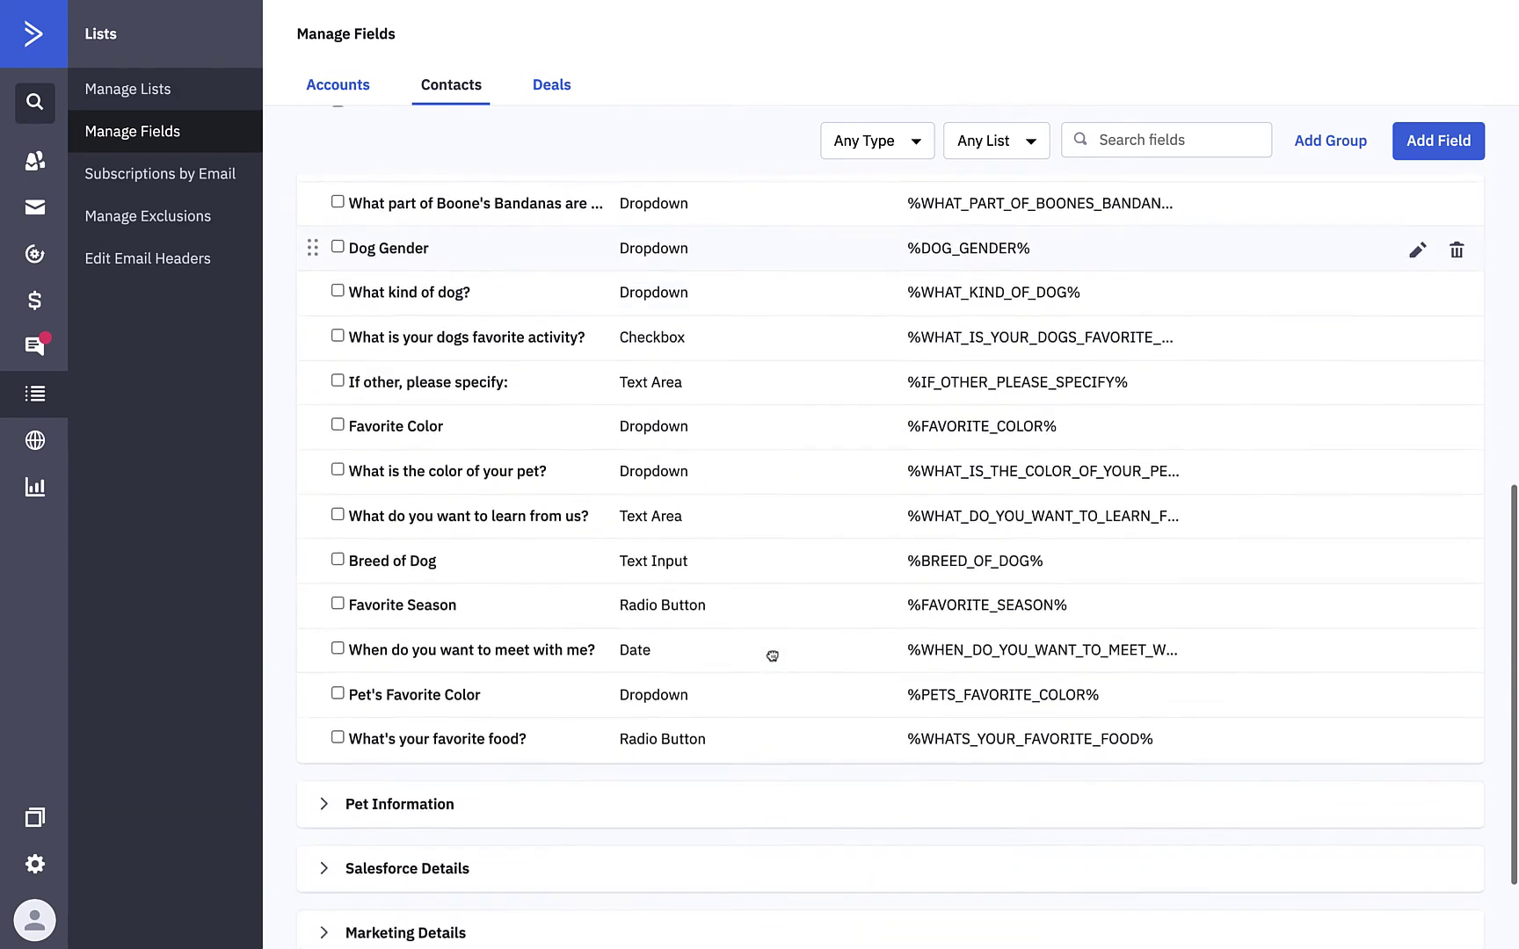
pyautogui.scroll(-1, 772, 655)
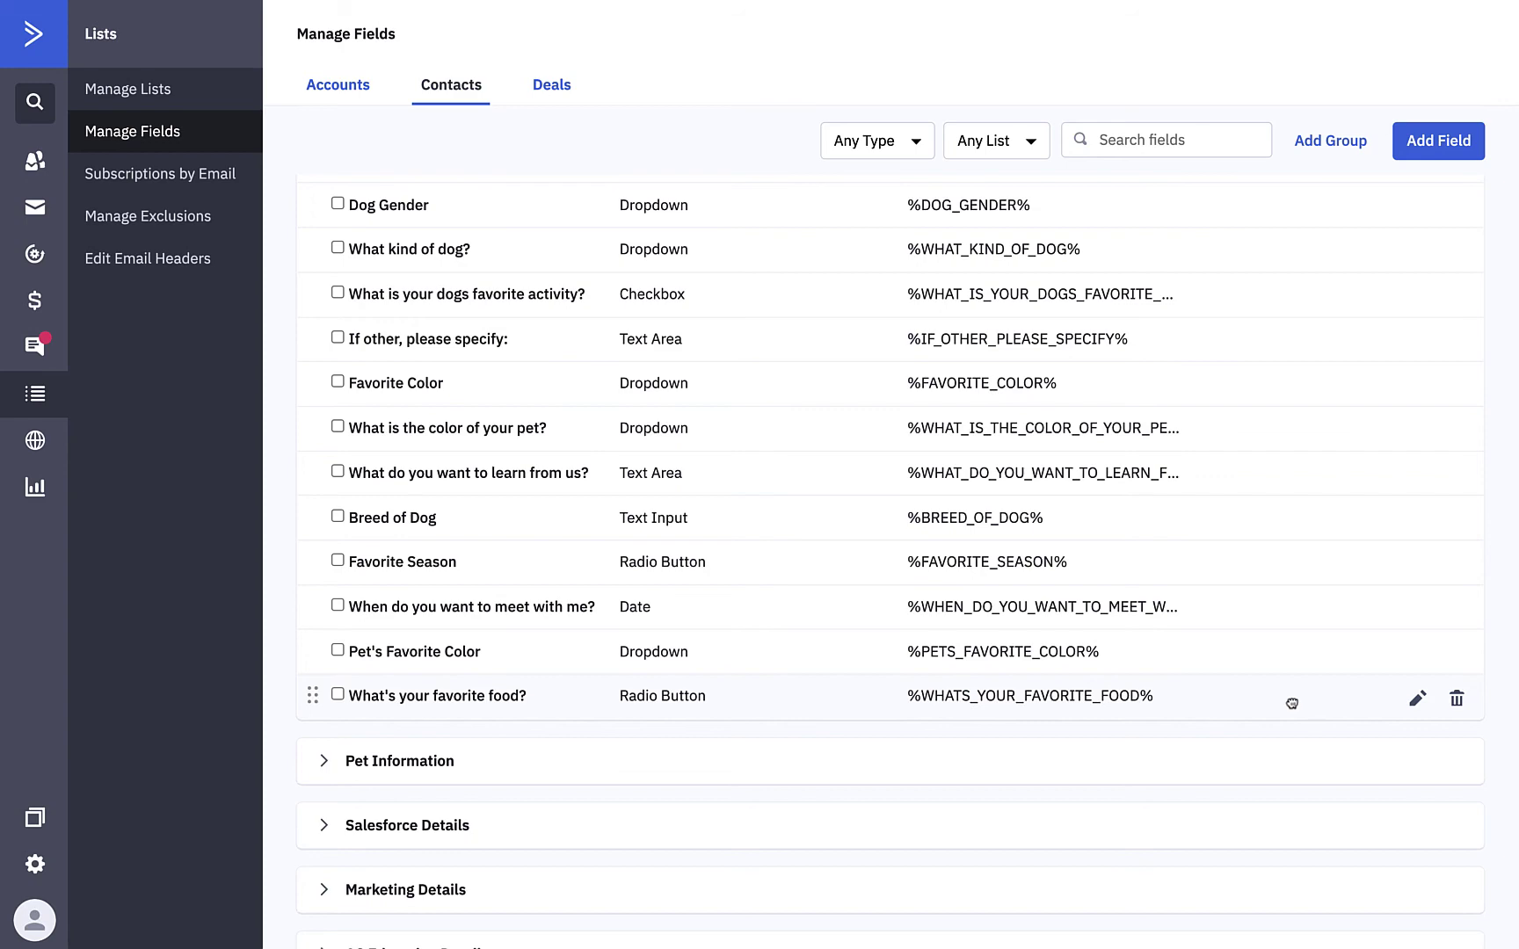
pyautogui.click(1418, 698)
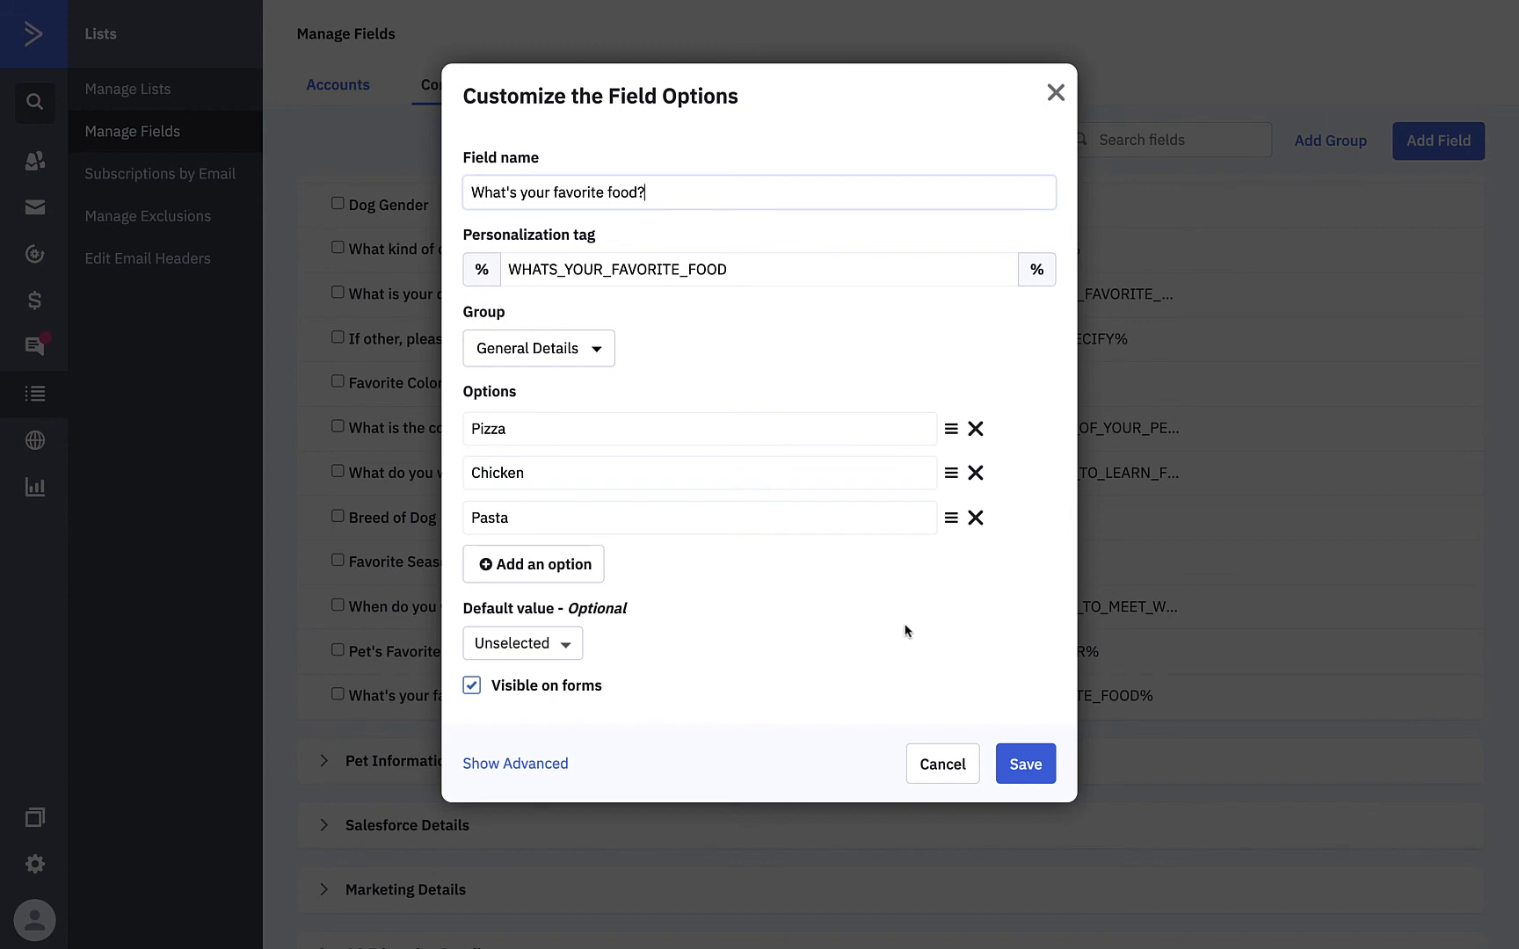
# Step: Remove WHATS_YOUR_ from the field's personalization tag
pyautogui.moveTo(613, 268); pyautogui.dragTo(505, 269)
pyautogui.press('BackSpace')
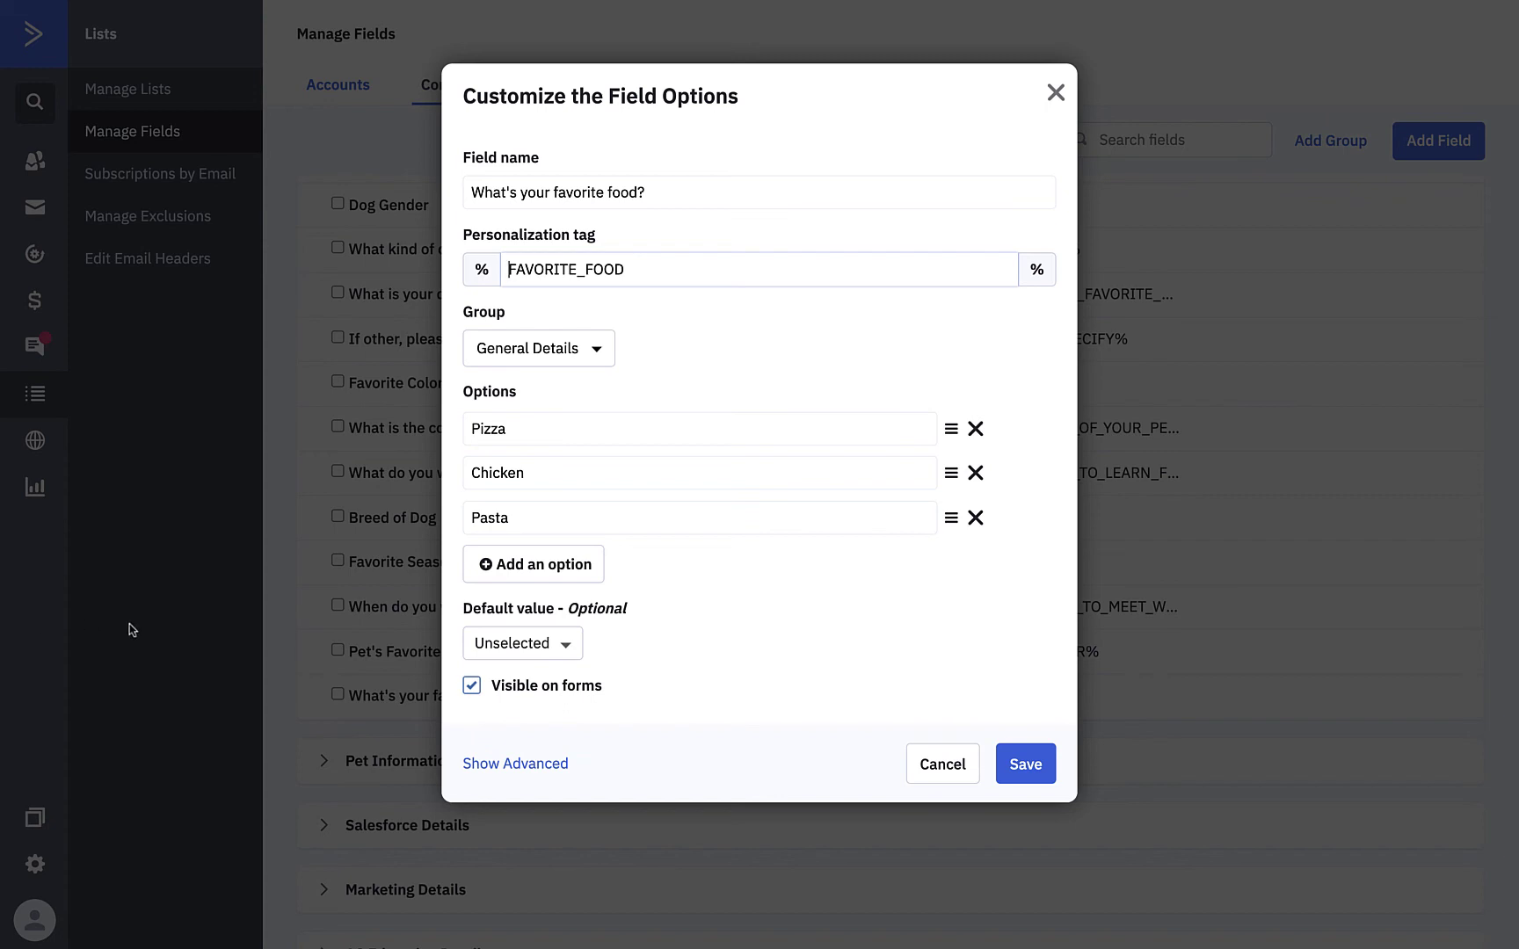
pyautogui.press('Tab')
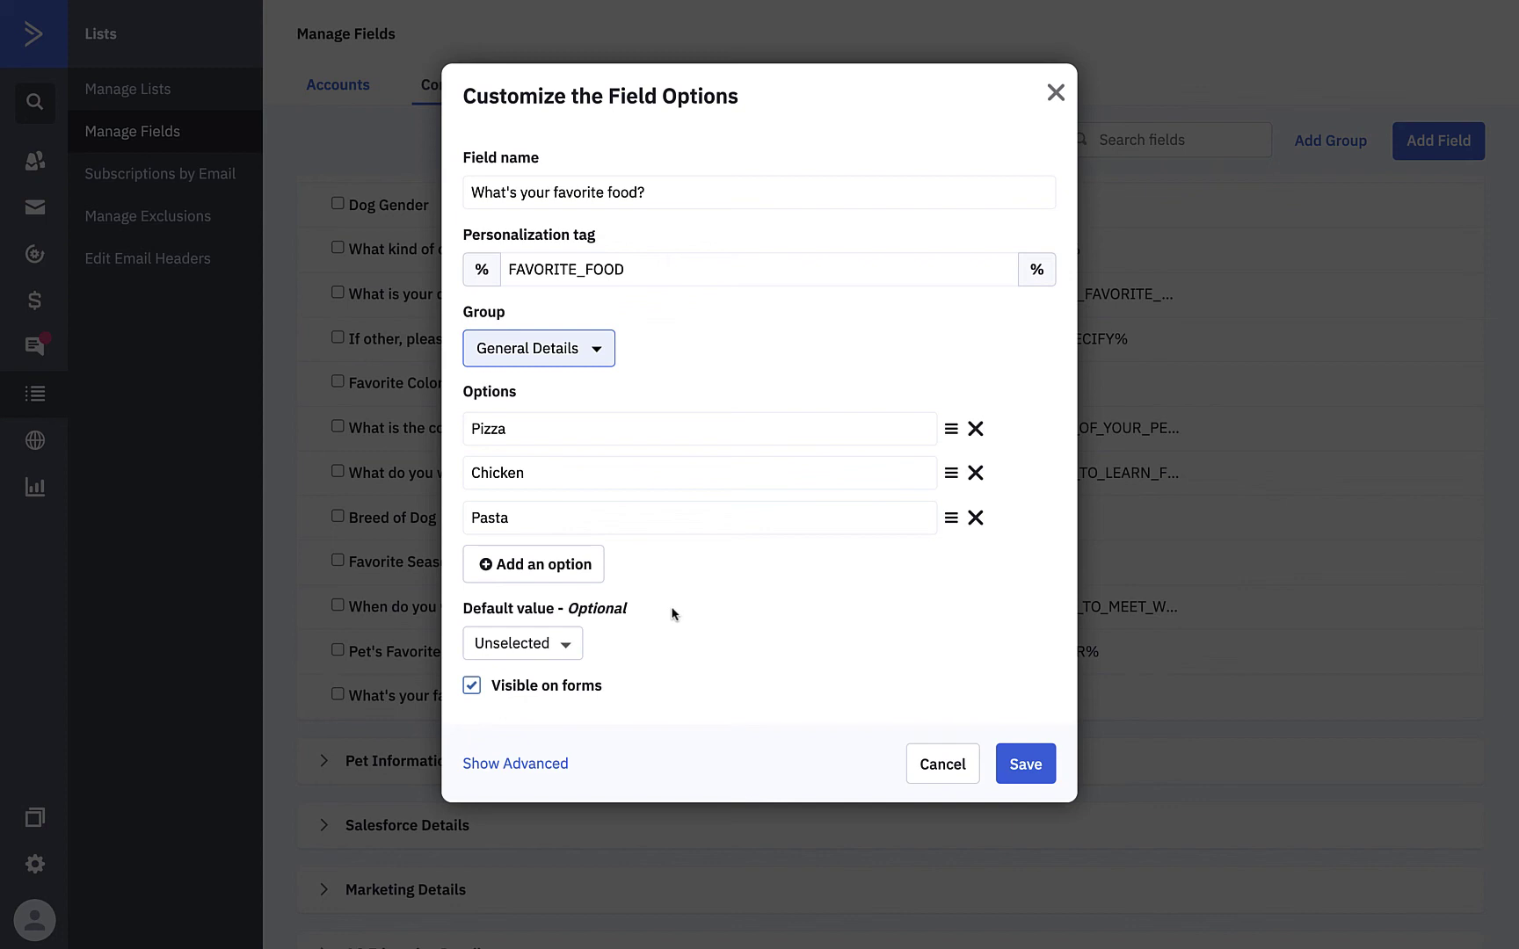
# Step: Set the default value to Pizza and save the field
pyautogui.click(554, 640)
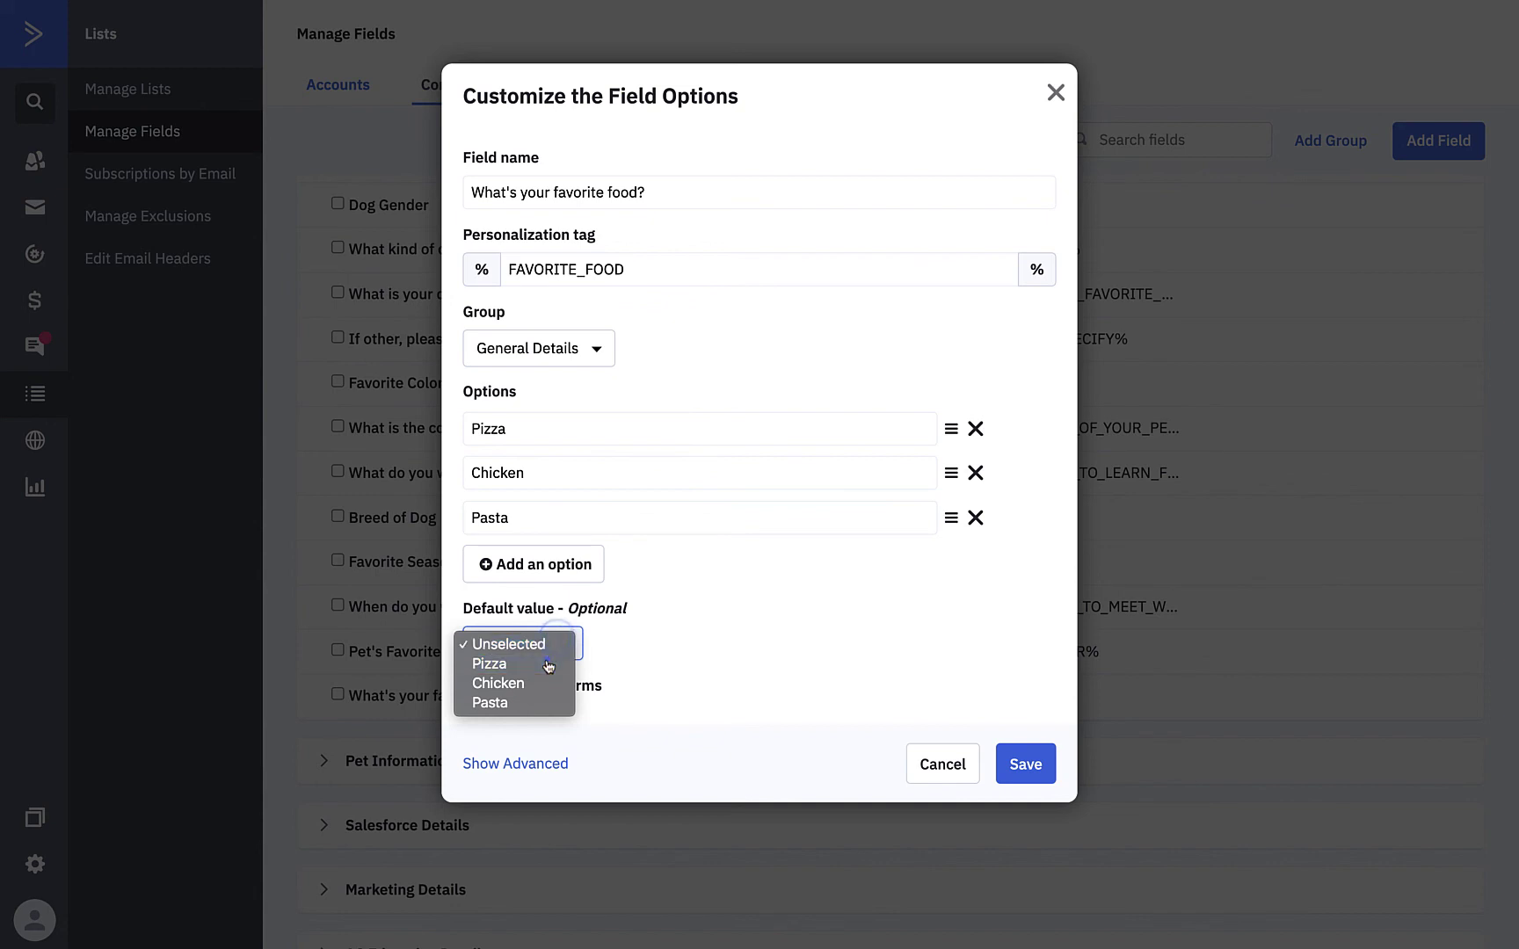
pyautogui.click(547, 664)
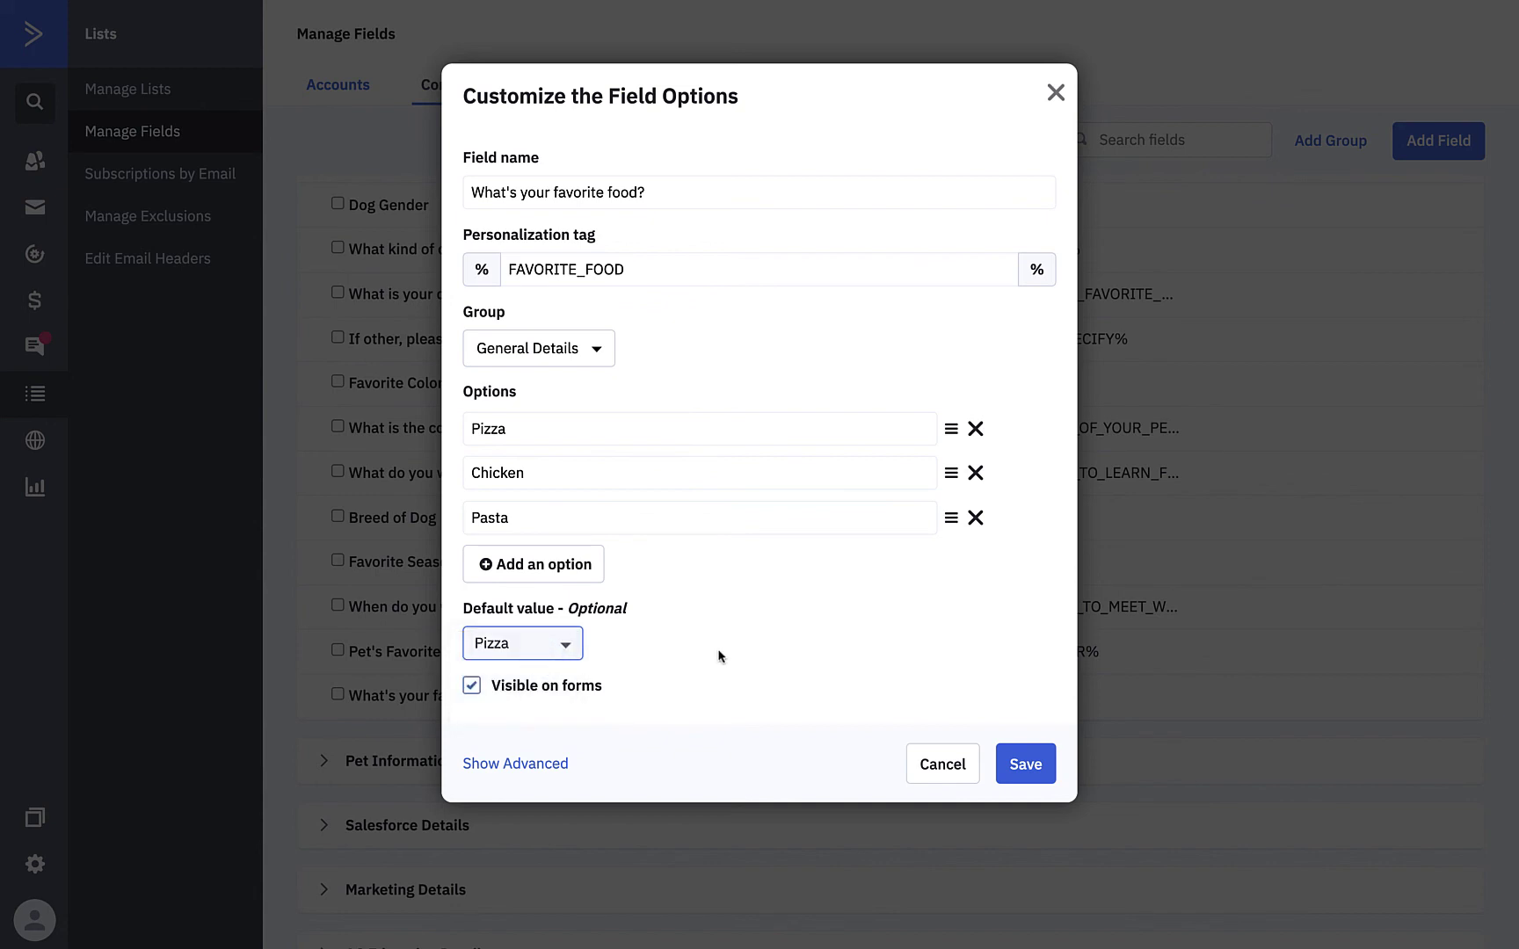
pyautogui.click(1031, 775)
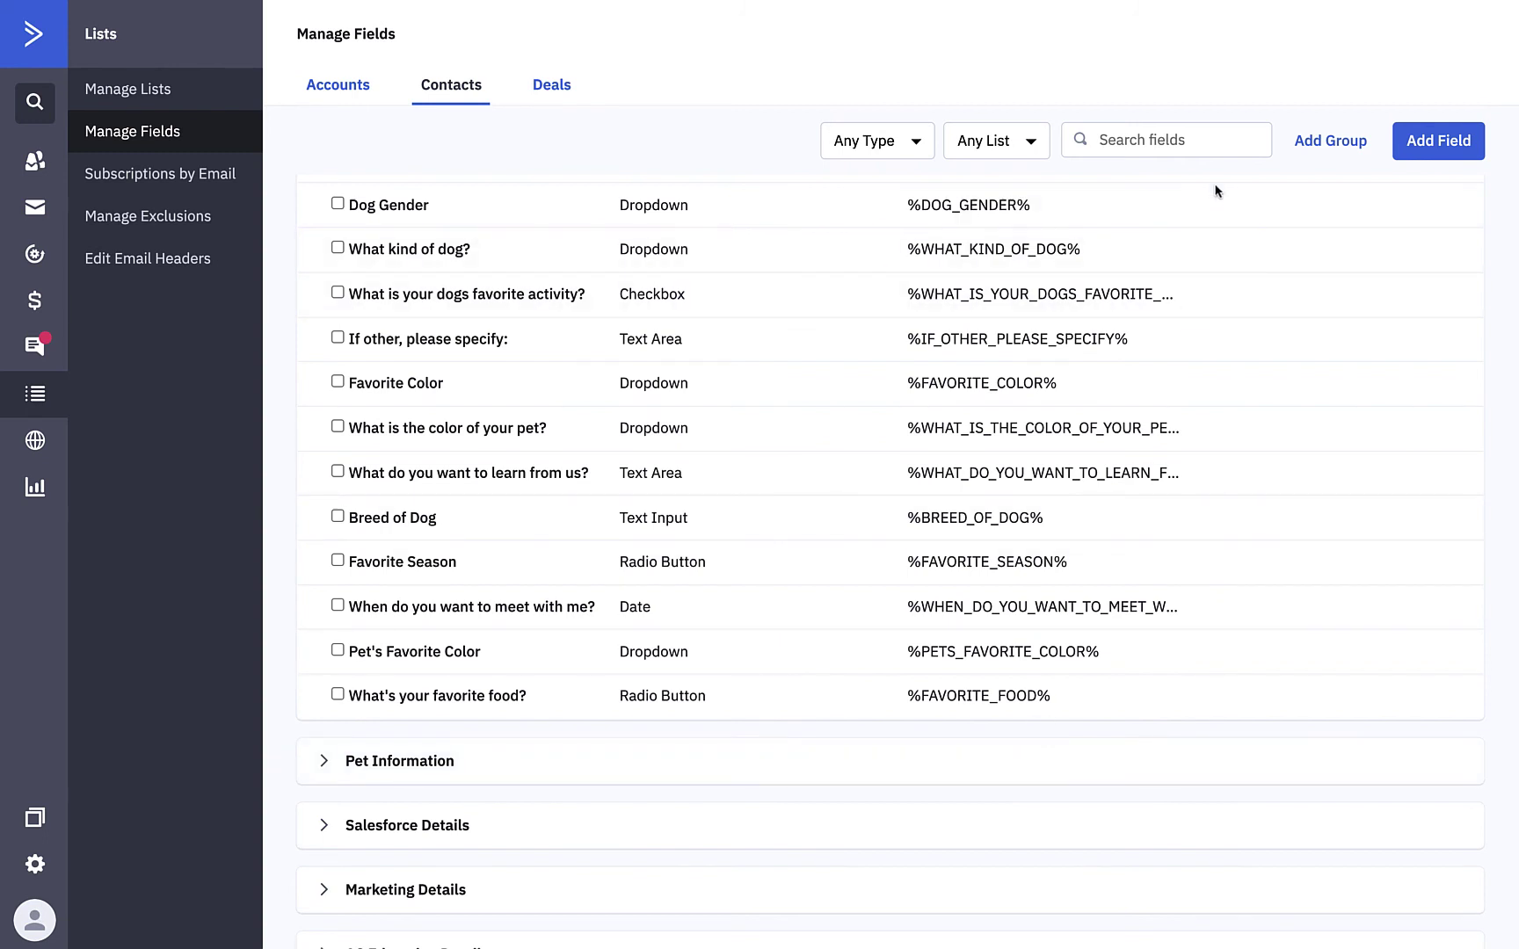
# Step: Create a new field group named 'Food Preferences'
pyautogui.click(1337, 150)
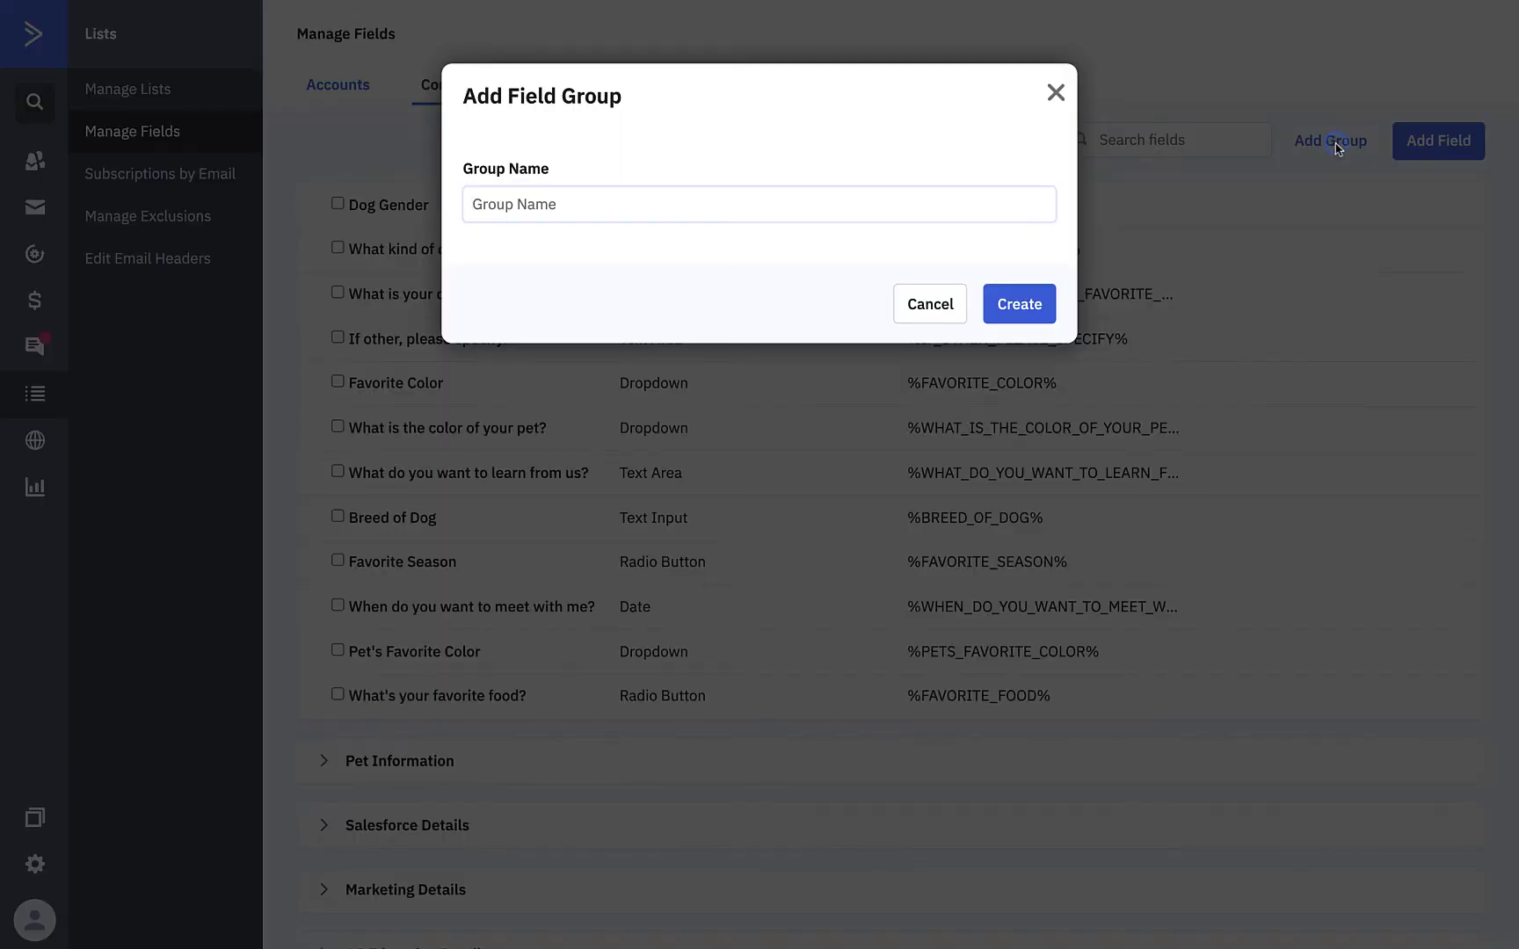
pyautogui.click(872, 212)
pyautogui.write('Food Preferences')
pyautogui.click(1040, 314)
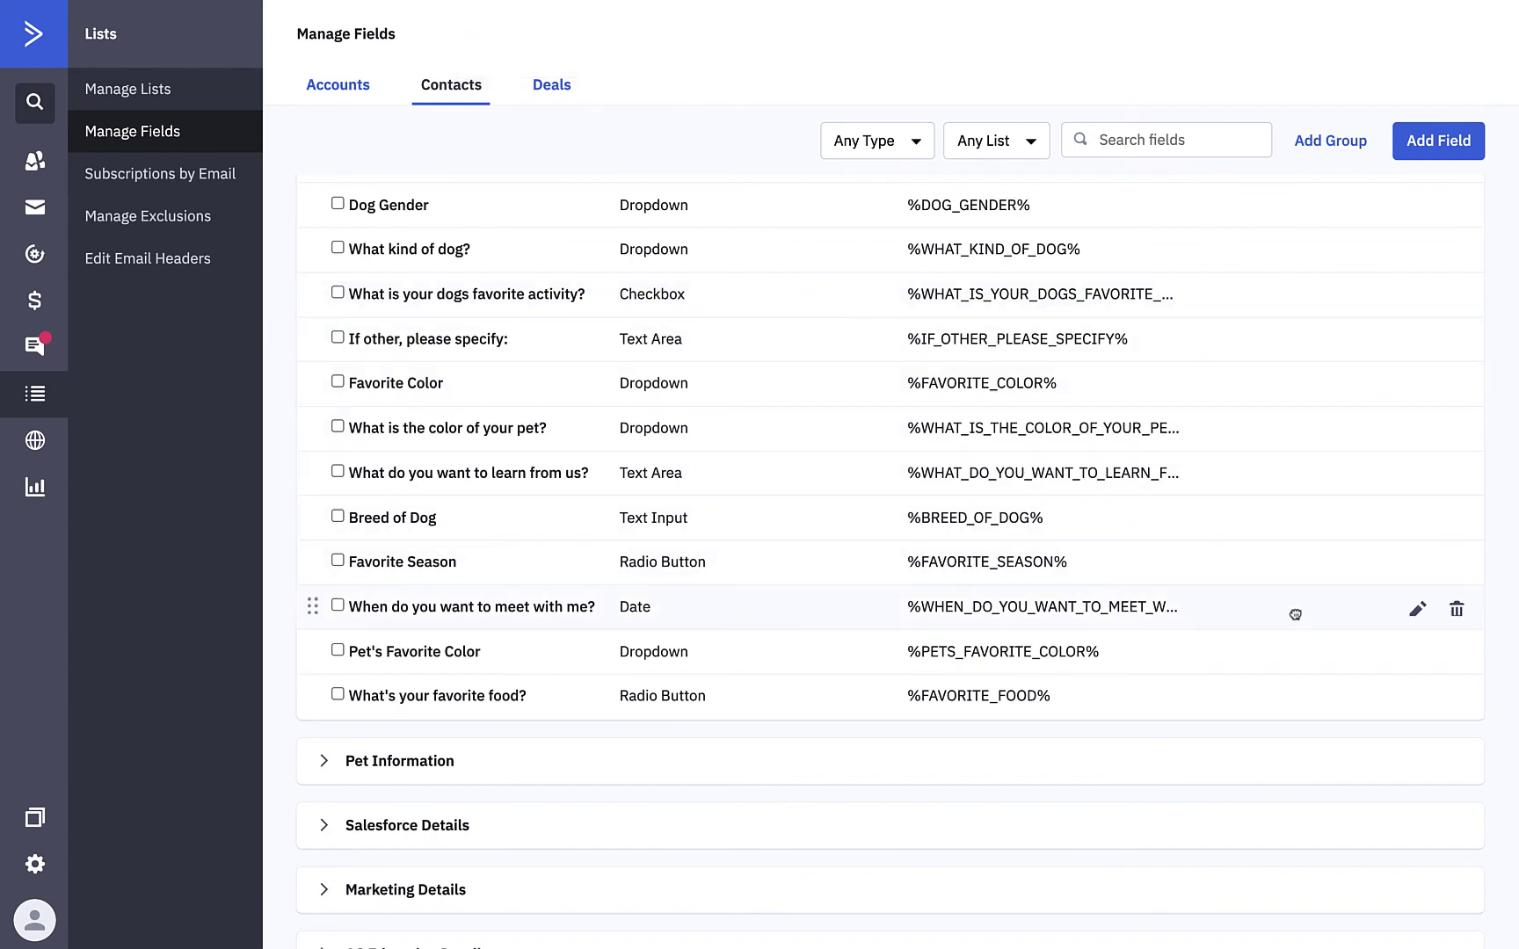
# Step: Move 'What's your favorite food?' into Food Preferences and expand that group to check it
pyautogui.click(1417, 701)
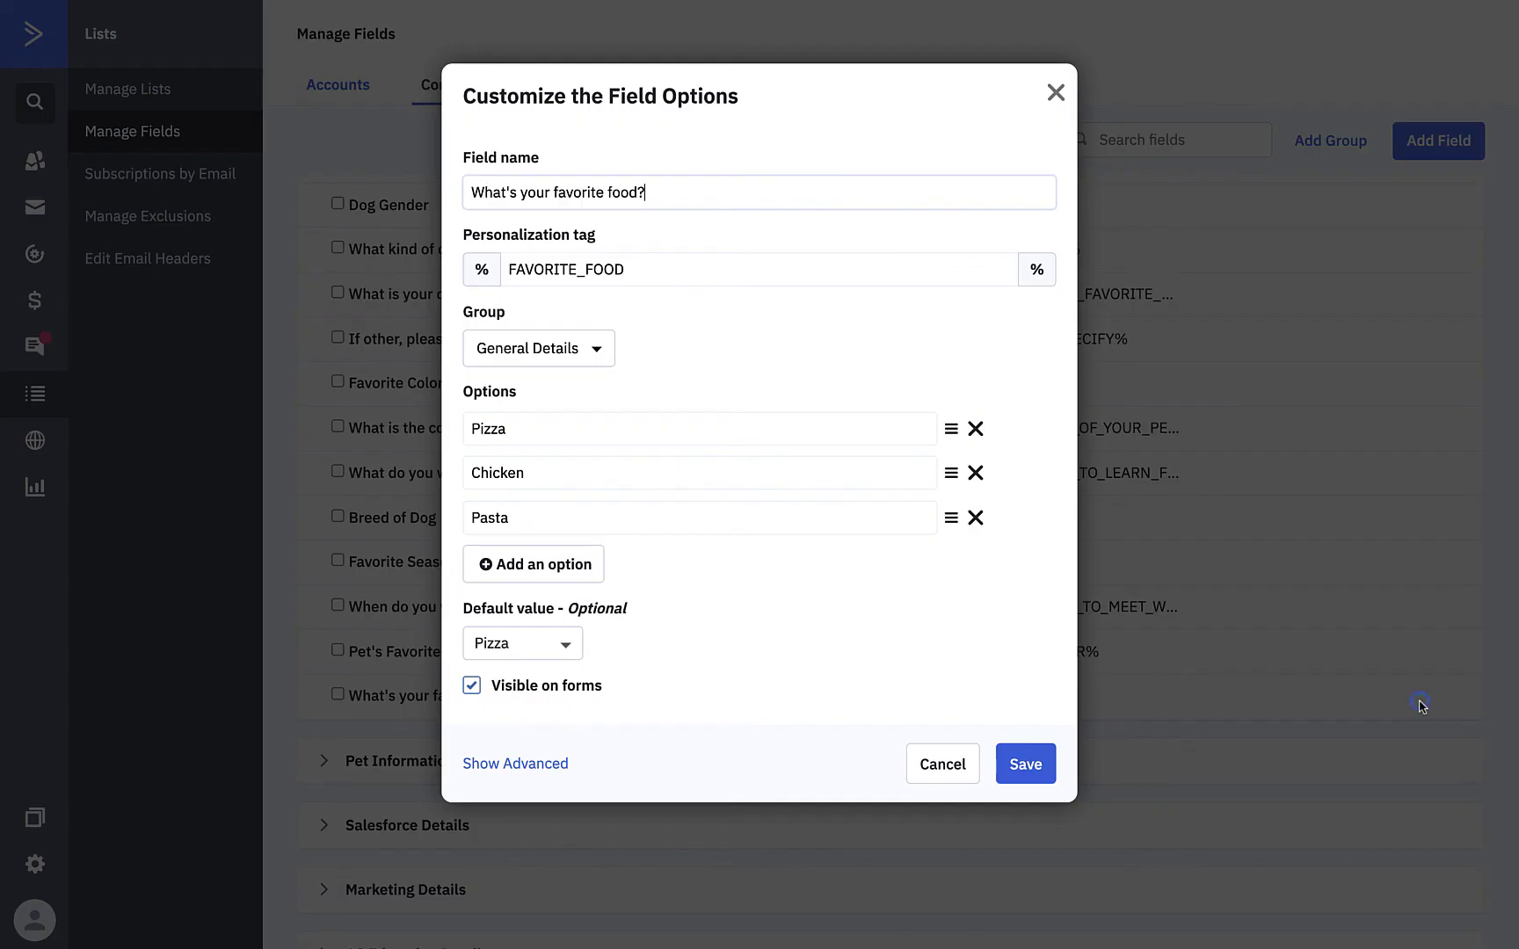
pyautogui.click(598, 348)
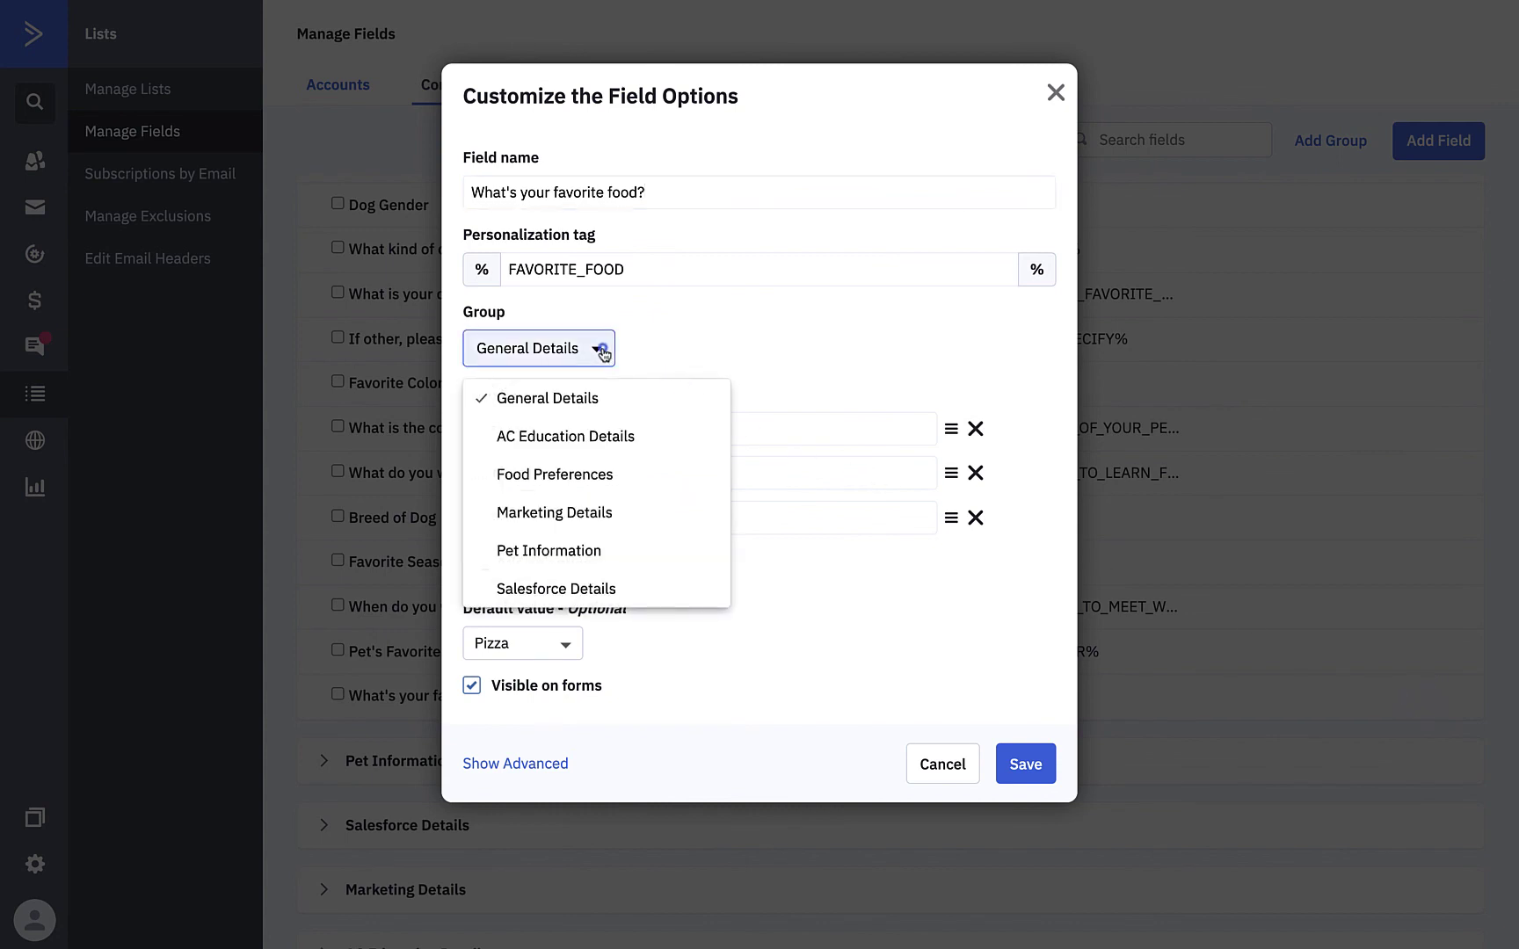
pyautogui.click(611, 483)
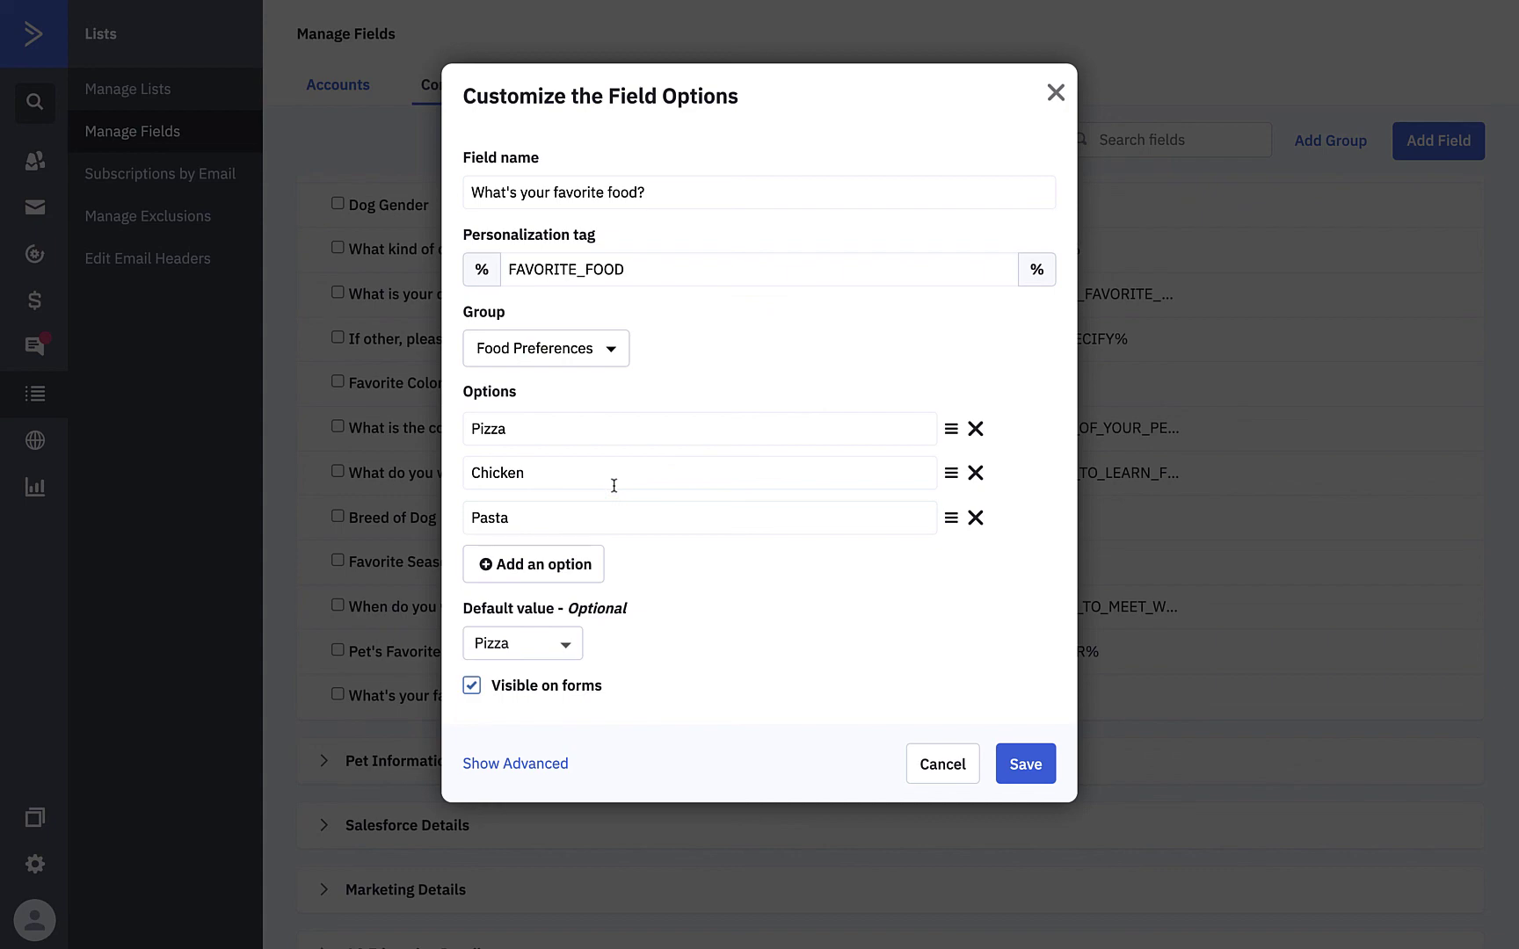
pyautogui.click(1020, 763)
pyautogui.scroll(-3, 743, 813)
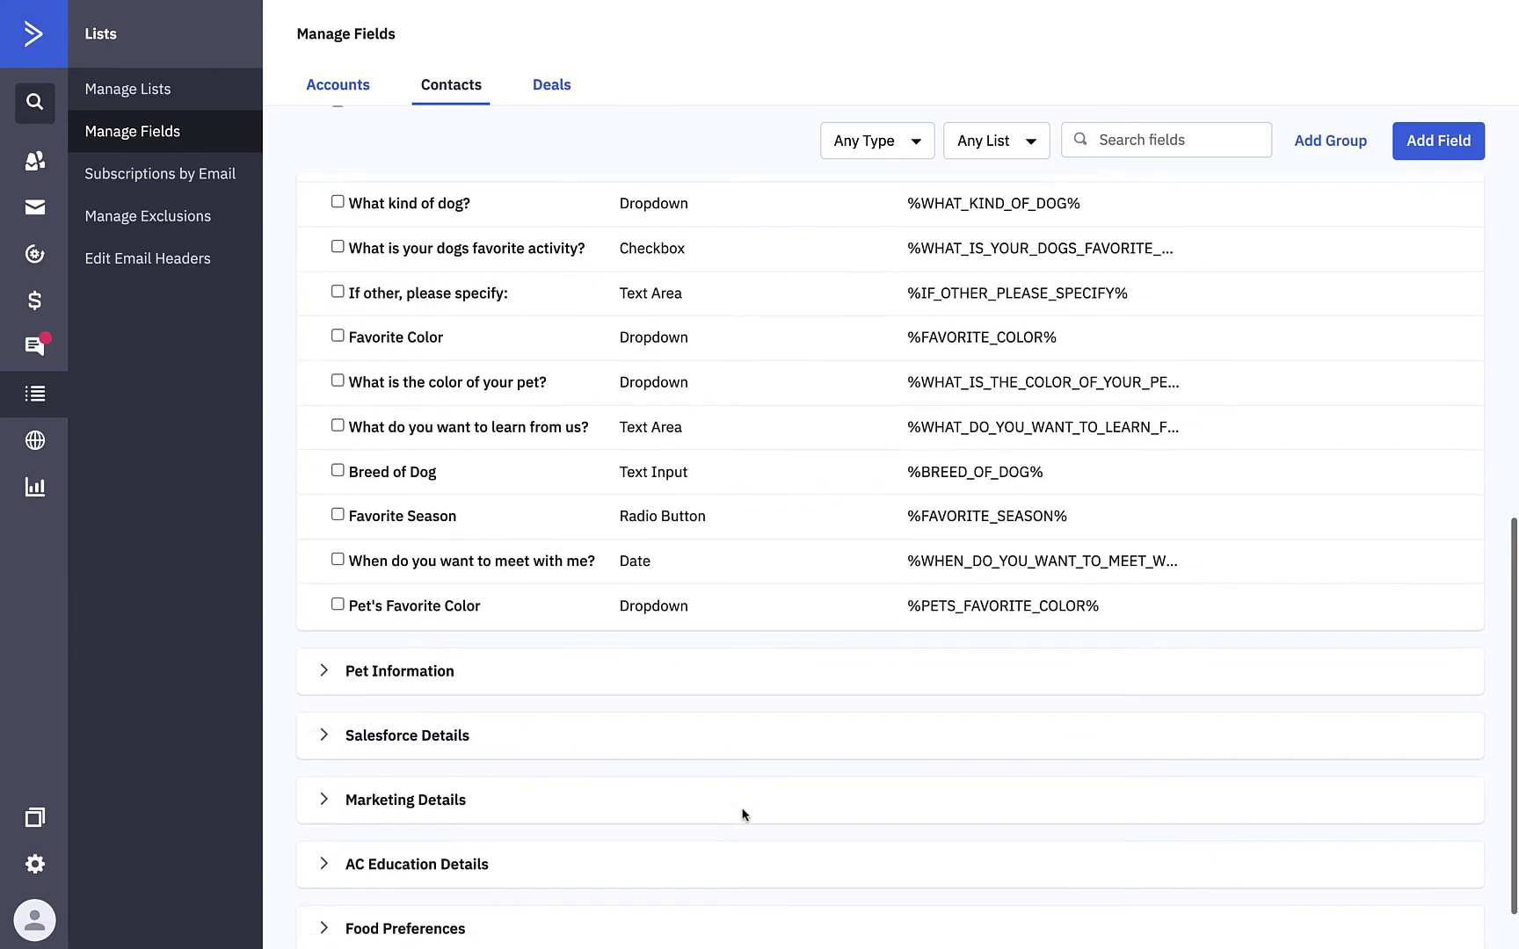
pyautogui.click(710, 835)
pyautogui.scroll(-2, 710, 835)
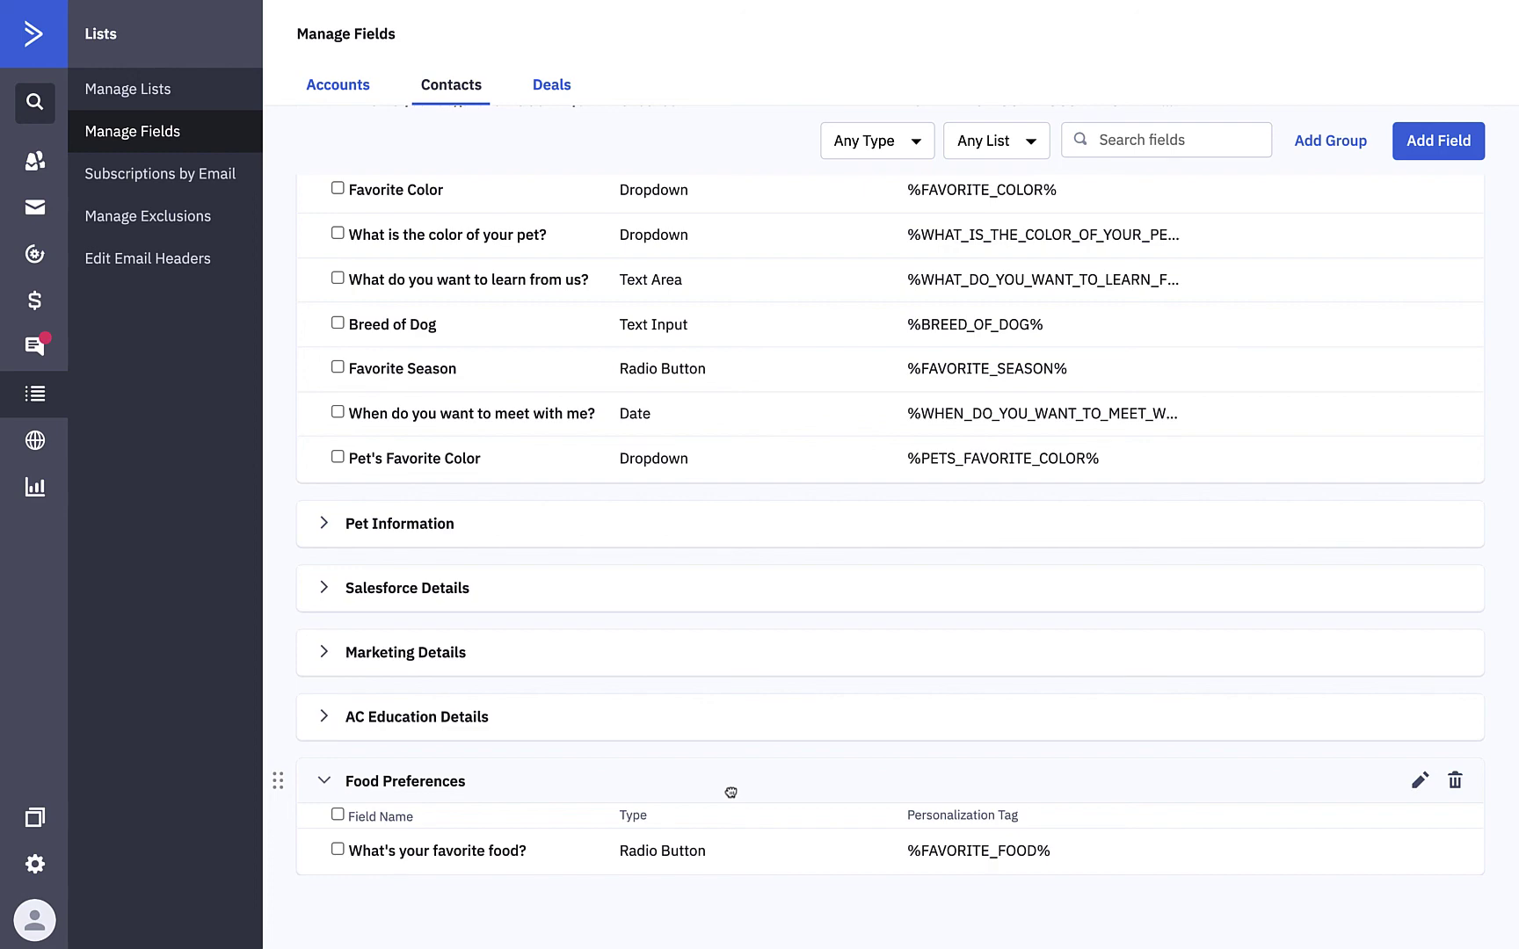
# Step: Search the contacts by the contact's first name and open their record
pyautogui.click(35, 161)
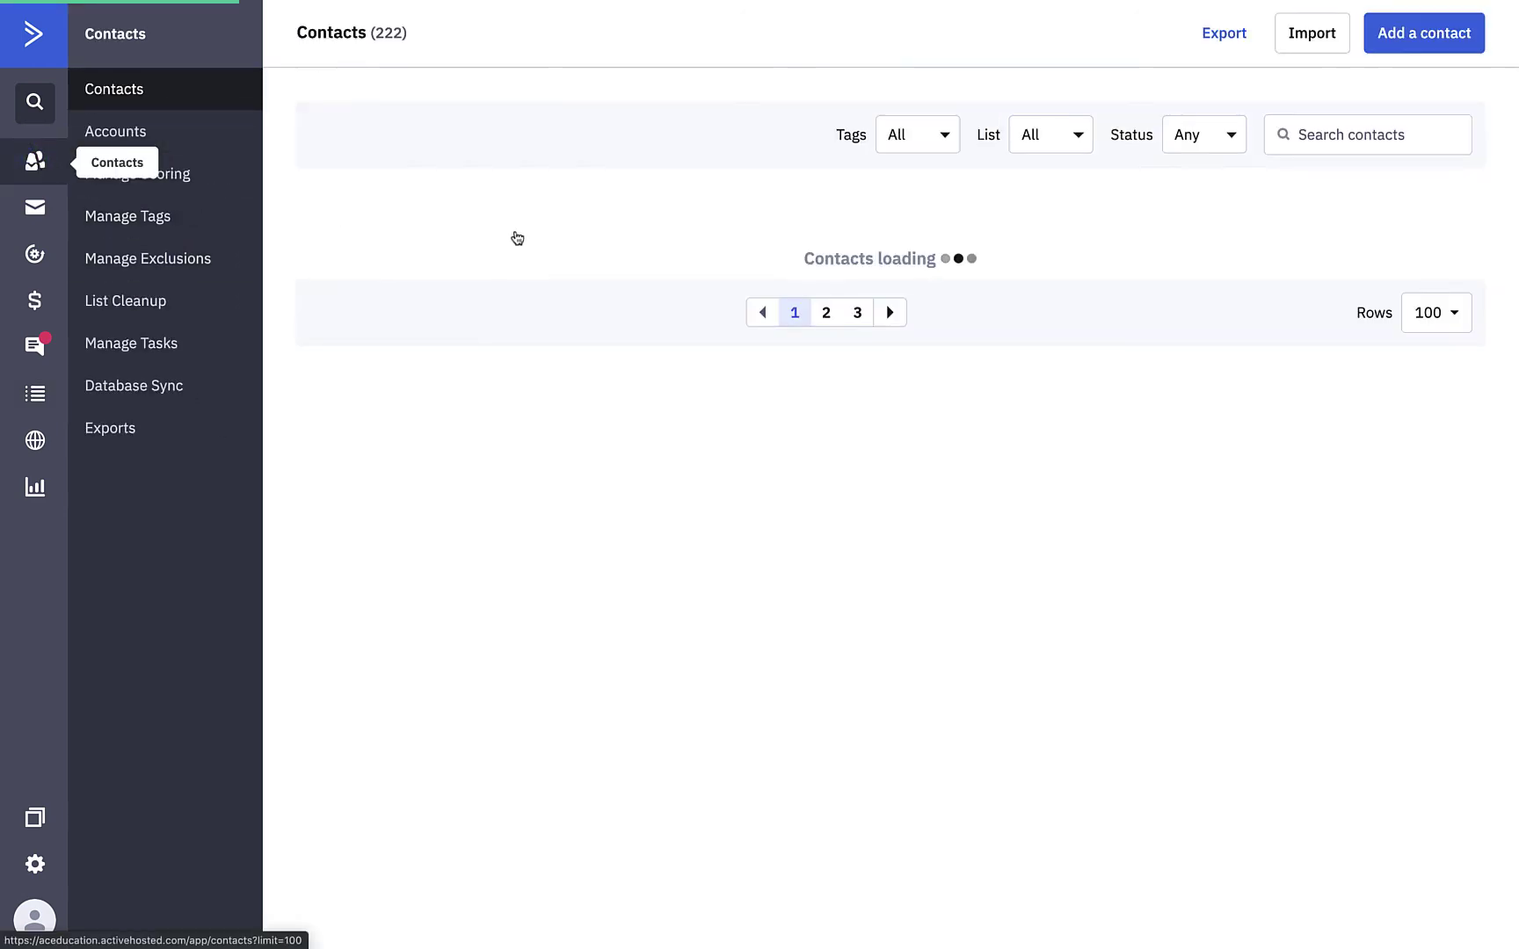
pyautogui.click(1365, 141)
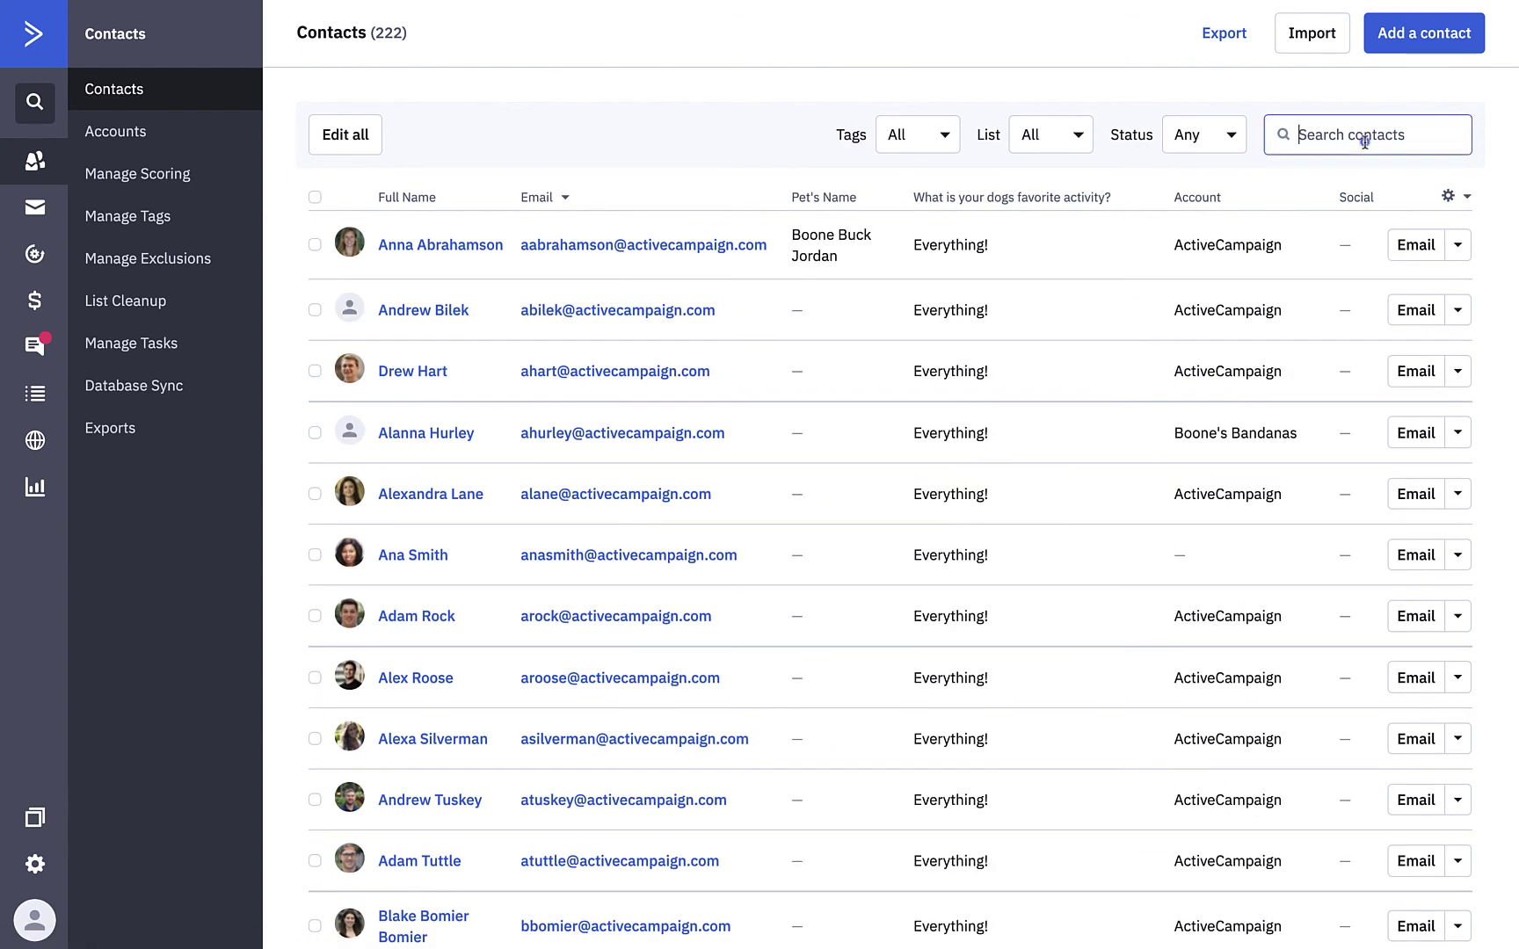
pyautogui.write('jamie')
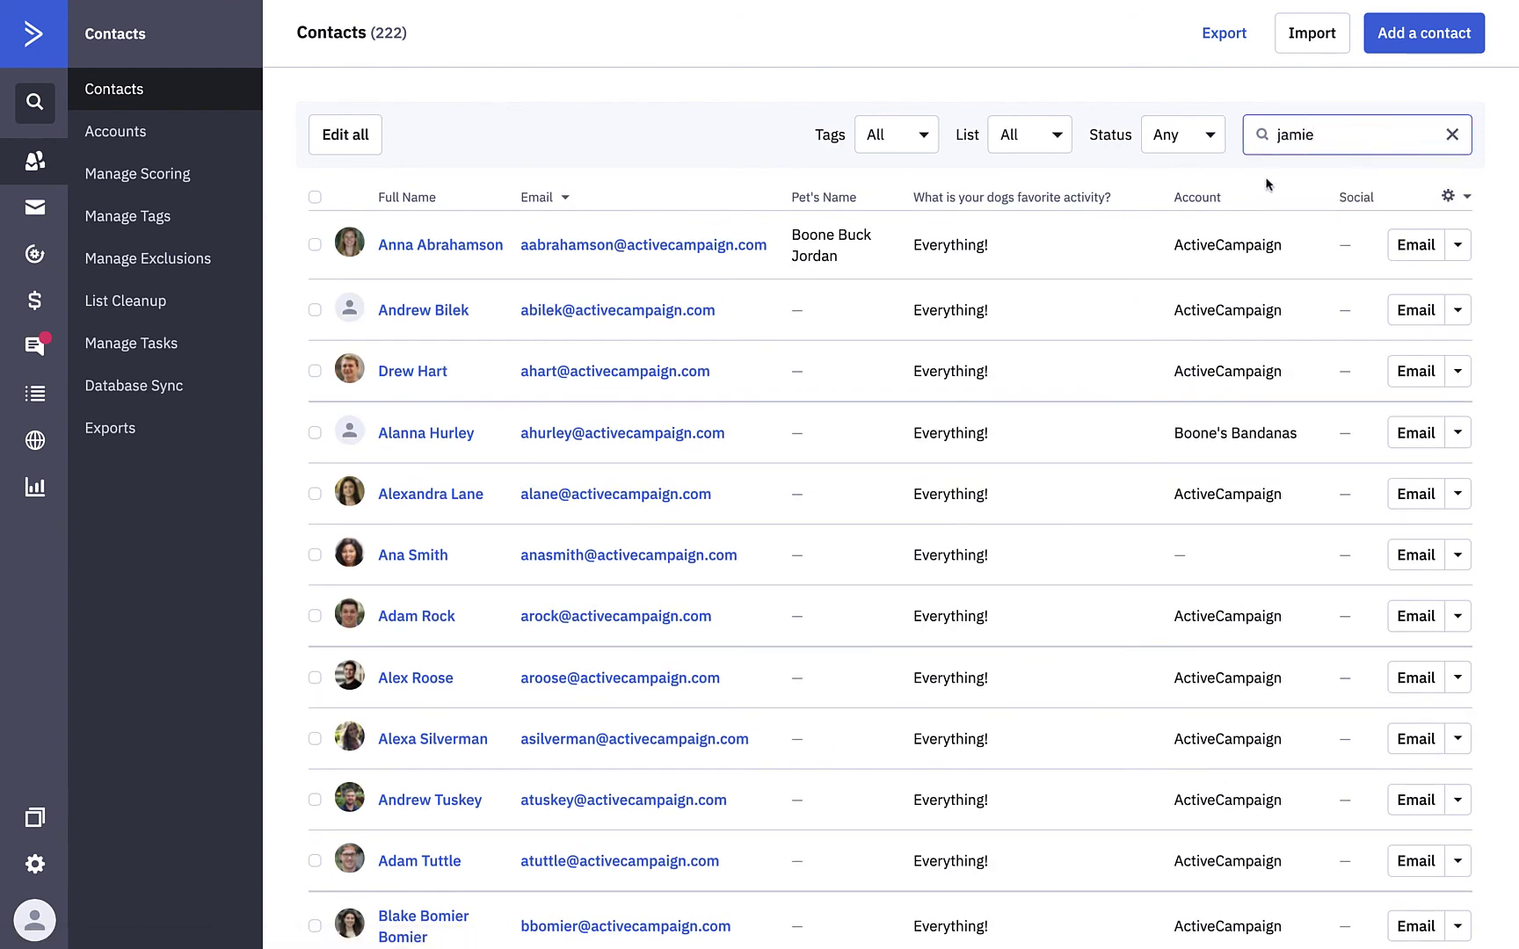
pyautogui.click(423, 243)
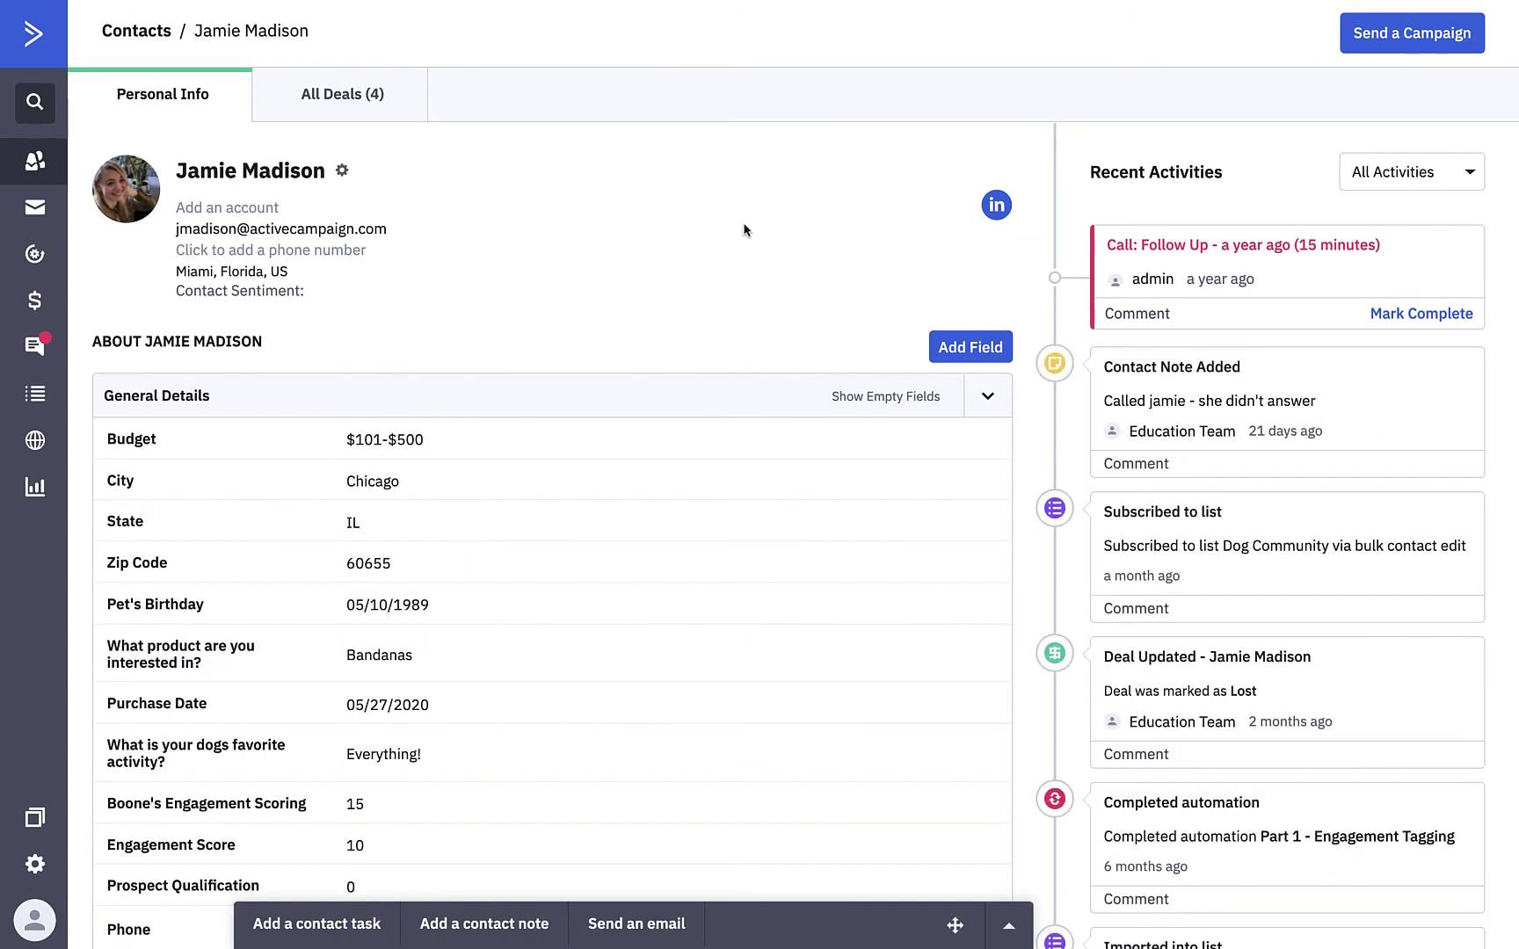
# Step: Open and dismiss the record's Add Field dialog, then show the Site forms list
pyautogui.click(946, 345)
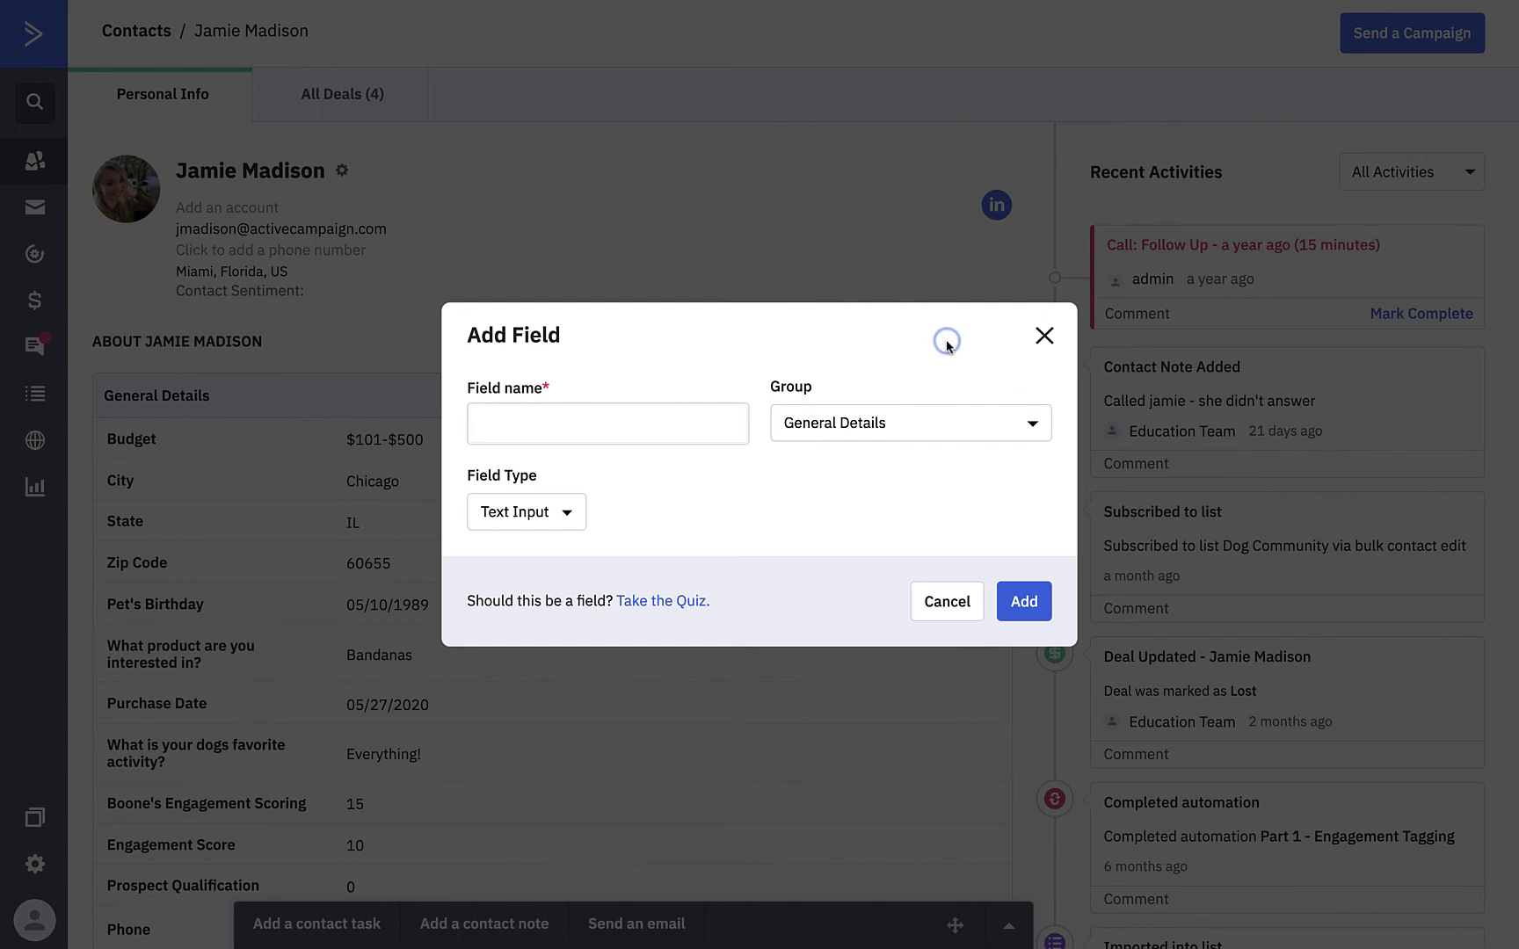
pyautogui.click(1045, 336)
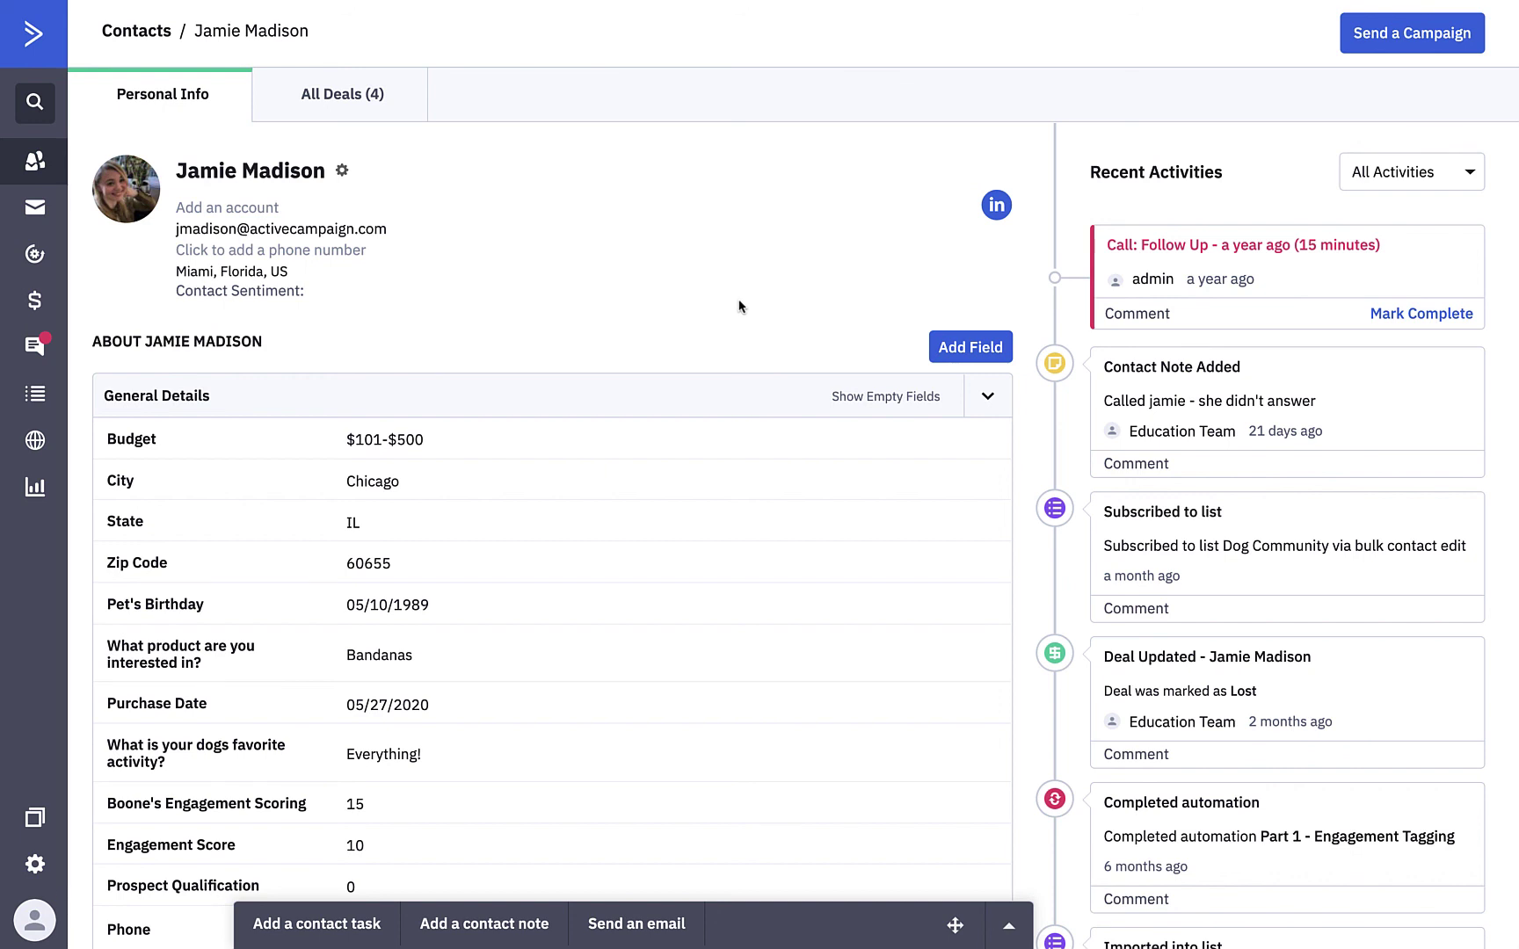
pyautogui.click(44, 443)
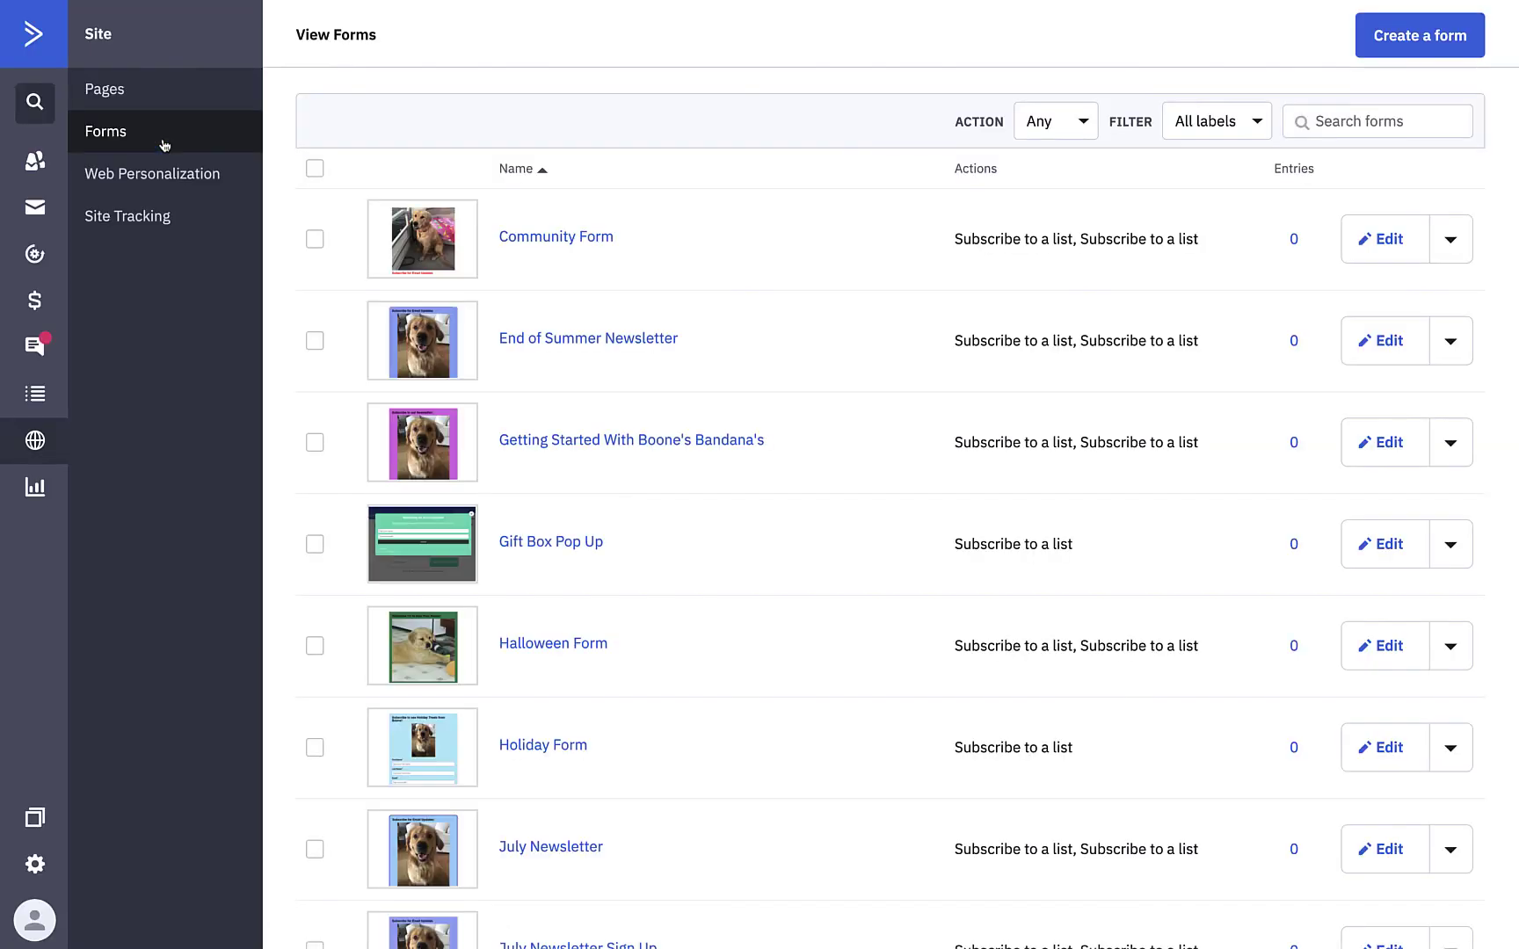
# Step: Edit Community Form and begin adding a custom field from its Fields panel
pyautogui.click(1387, 241)
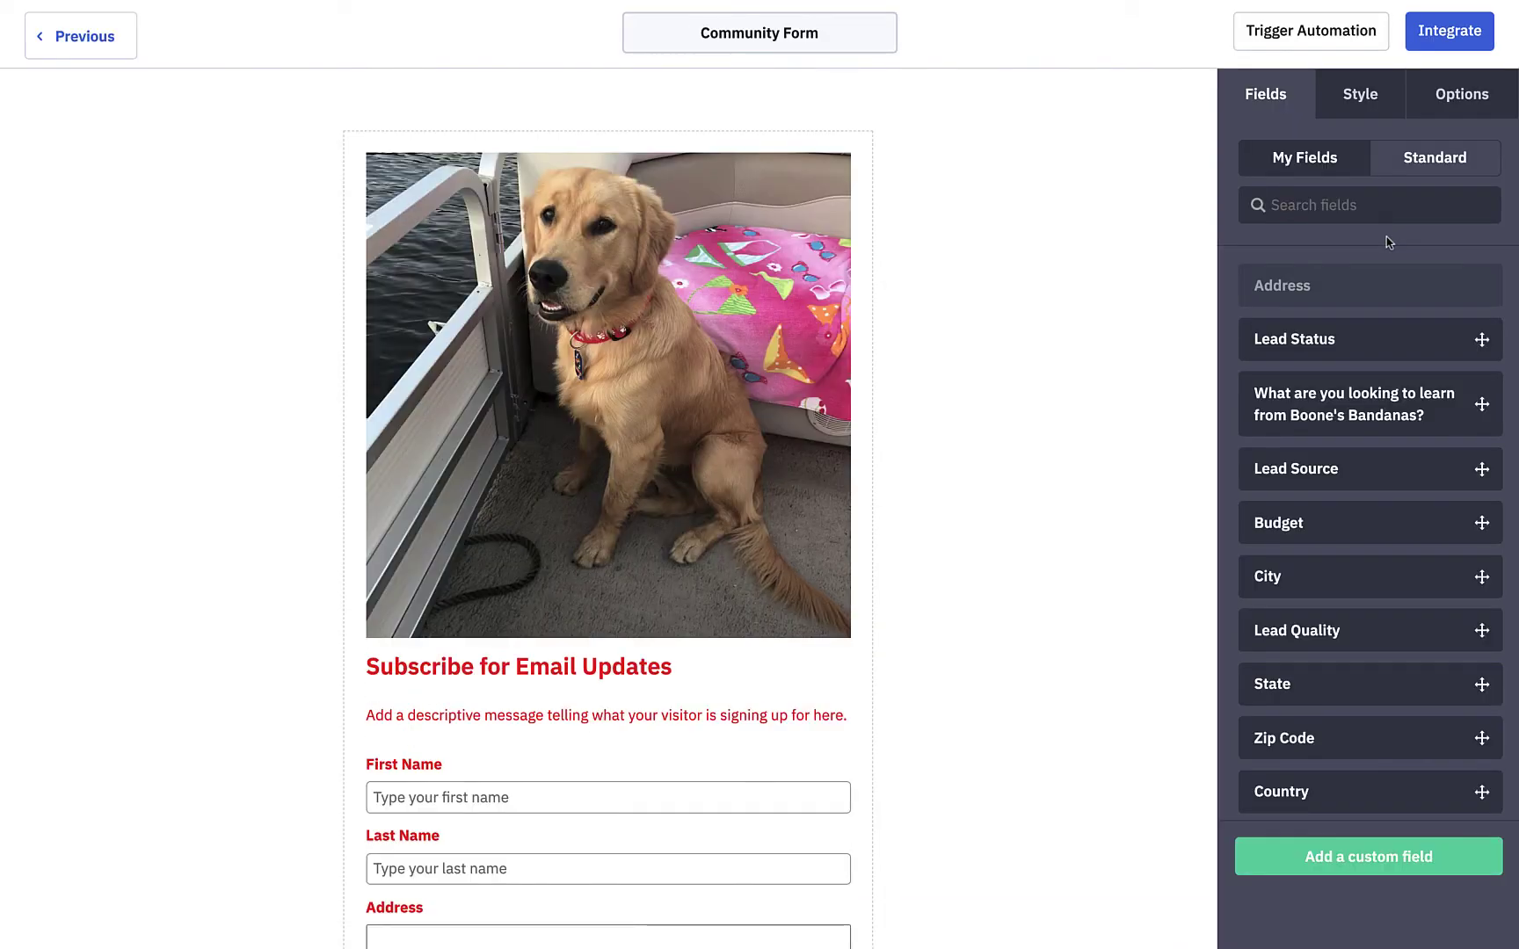
pyautogui.click(1337, 860)
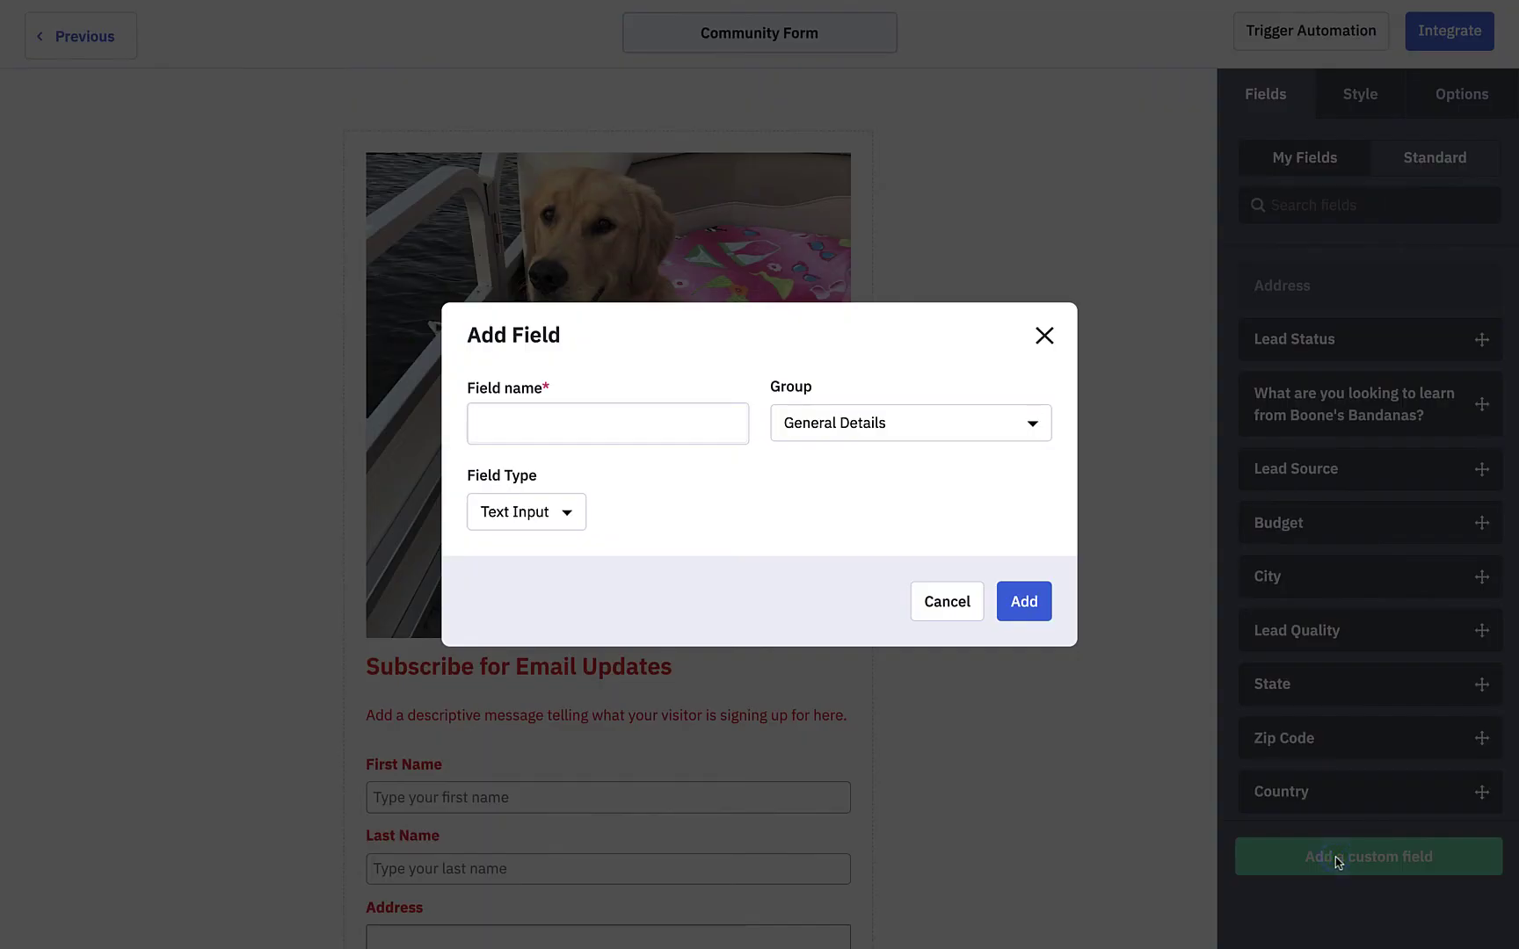